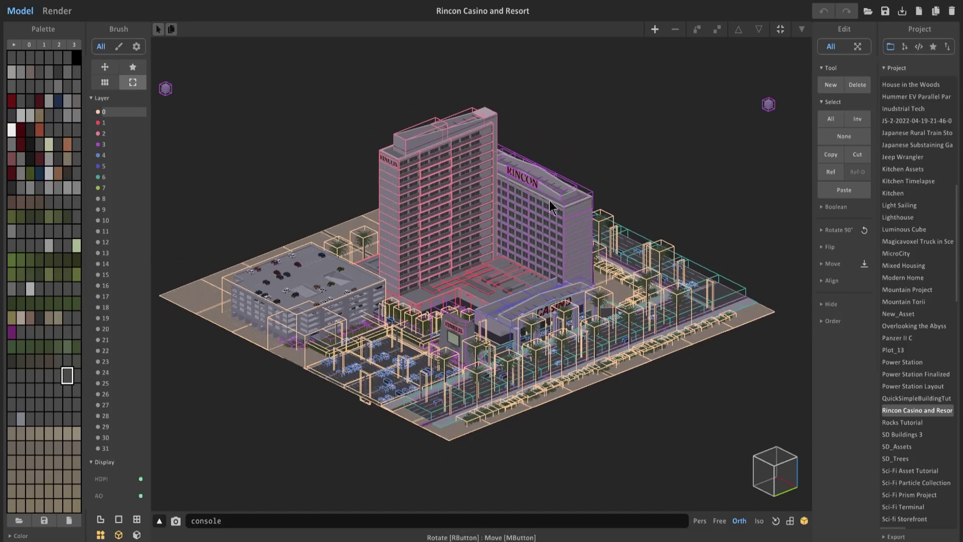
- Examine the Rincon Casino and Resort scene from several angles in both the modelling and rendered views
right_drag(603, 263, 350, 152)
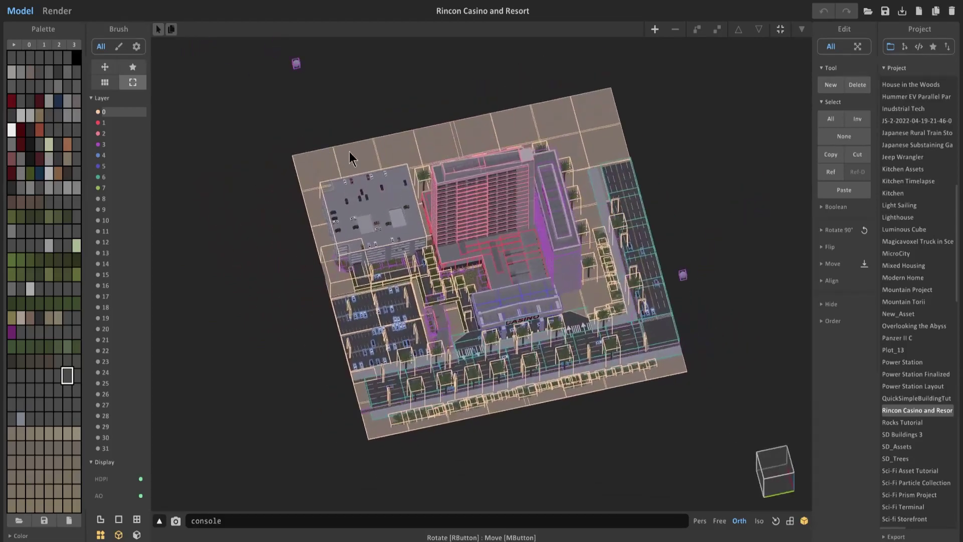
right_drag(455, 90, 364, 215)
scroll(469, 251, up, 4)
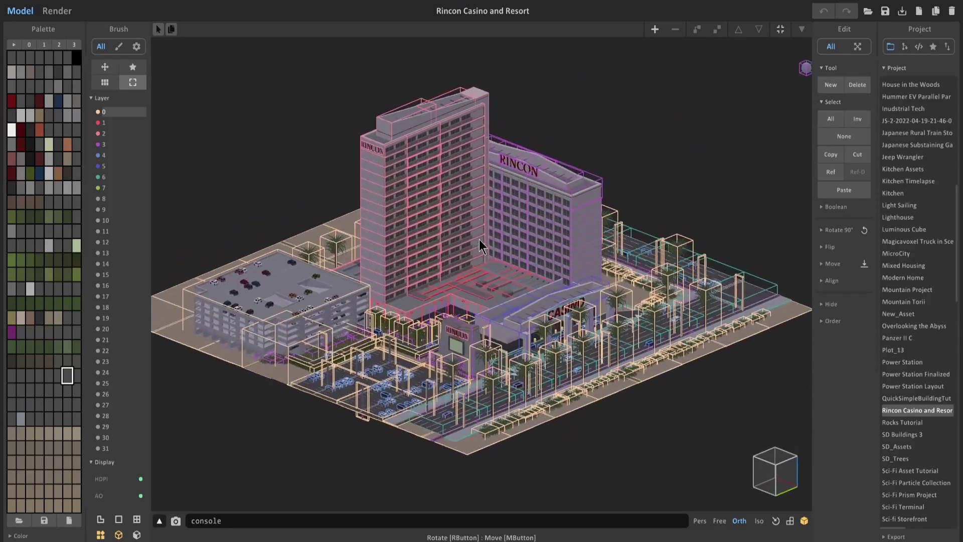
right_drag(481, 251, 491, 287)
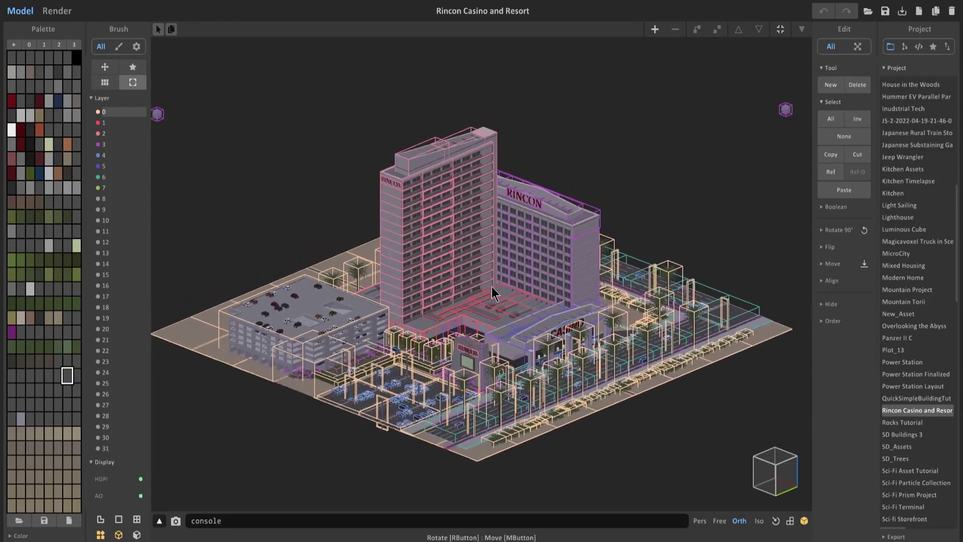
click(57, 11)
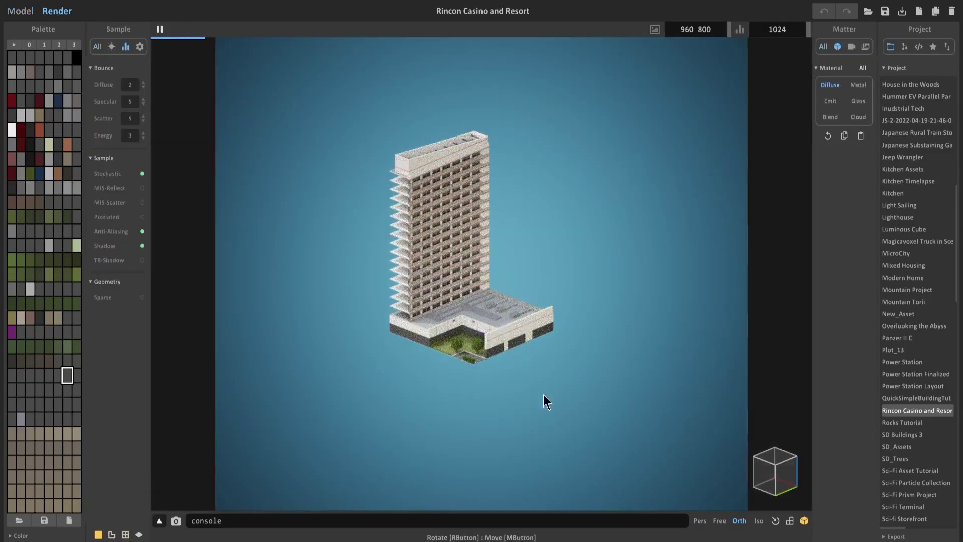
right_drag(462, 195, 333, 200)
click(20, 10)
mouse_move(686, 224)
right_down()
mouse_move(410, 235)
mouse_move(596, 216)
mouse_move(377, 244)
mouse_move(379, 233)
right_up()
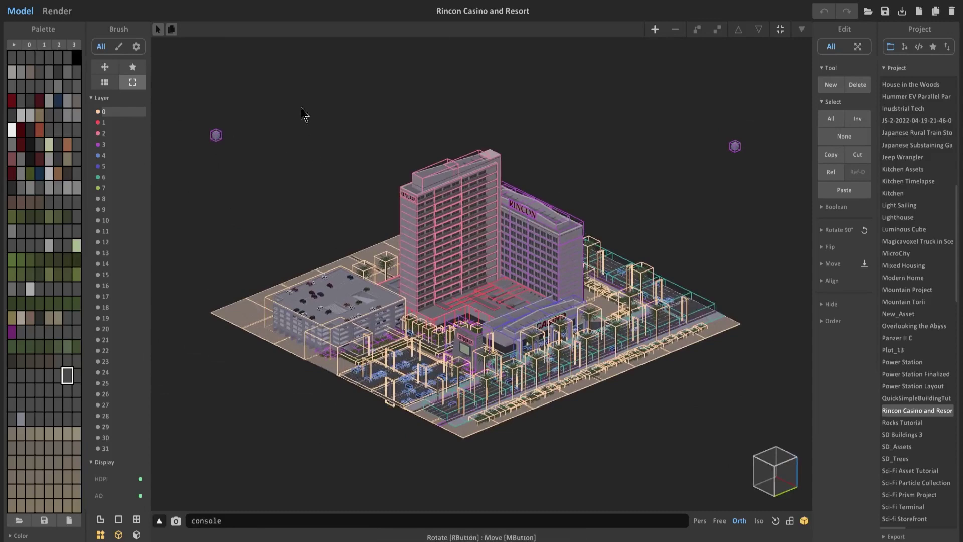
- Render the casino scene with Sparse geometry enabled so that the large space is included
click(53, 11)
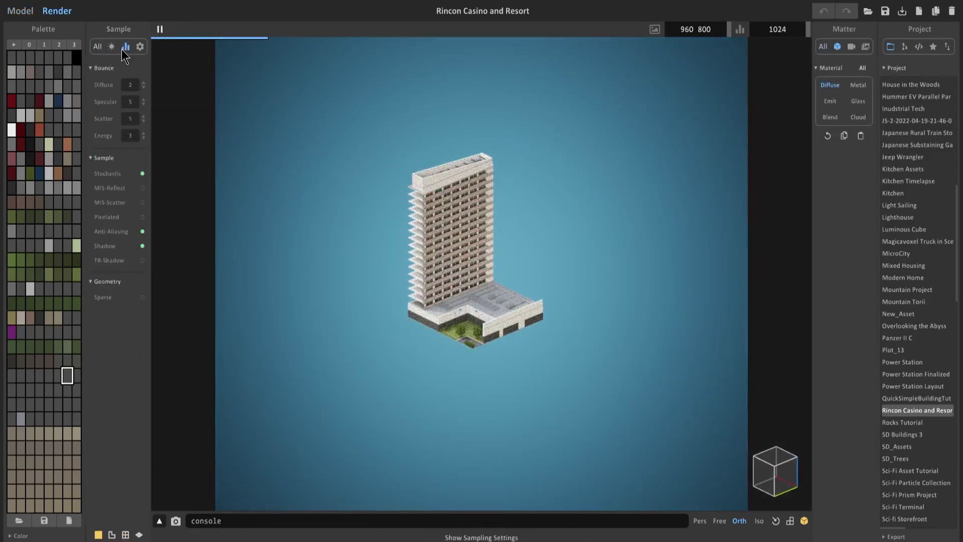
click(142, 297)
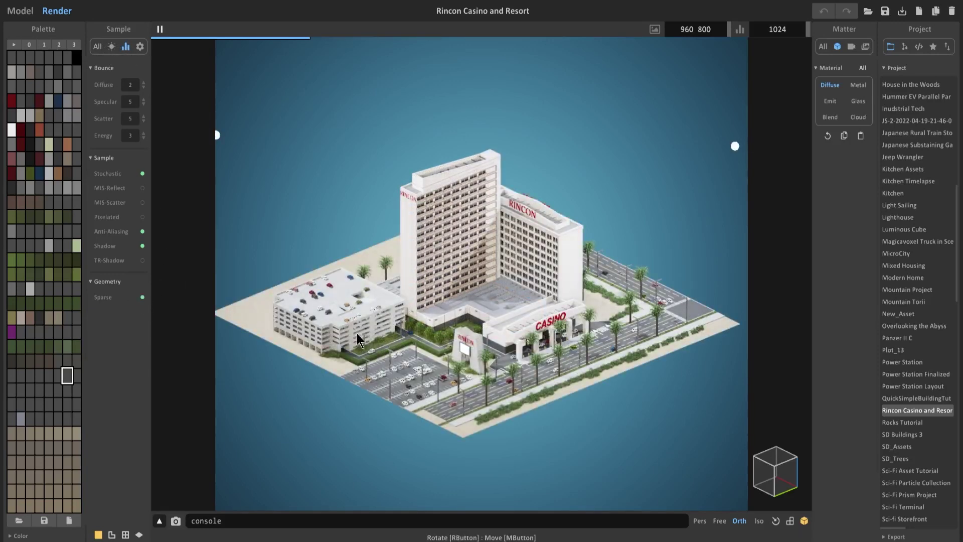
right_drag(419, 363, 576, 357)
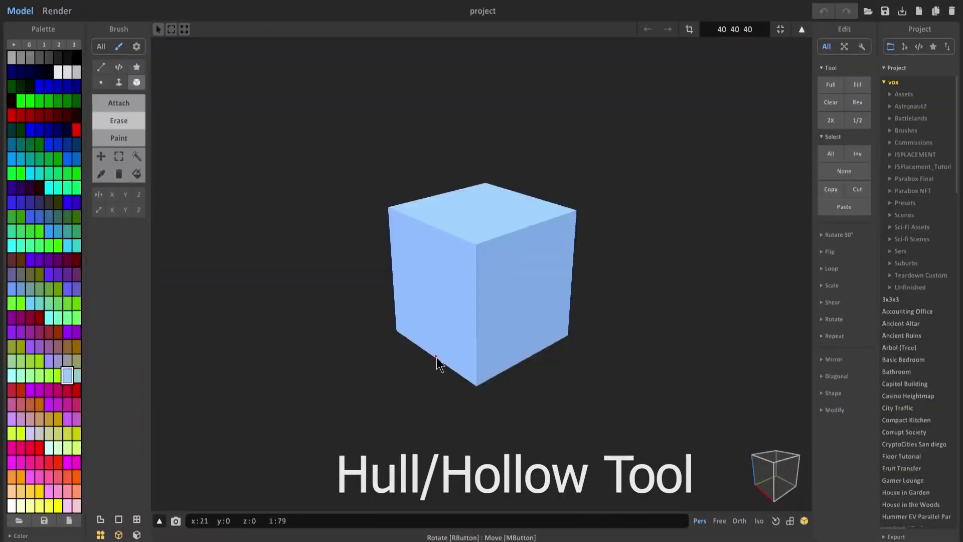
- Hollow out the solid light-blue 40 x 40 x 40 cube with the Hull operation
click(833, 410)
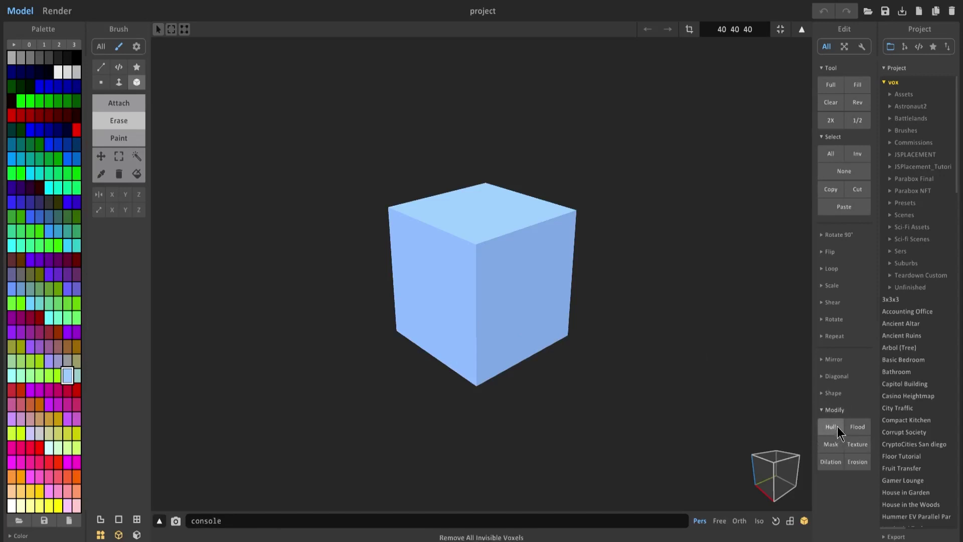
right_drag(462, 288, 533, 284)
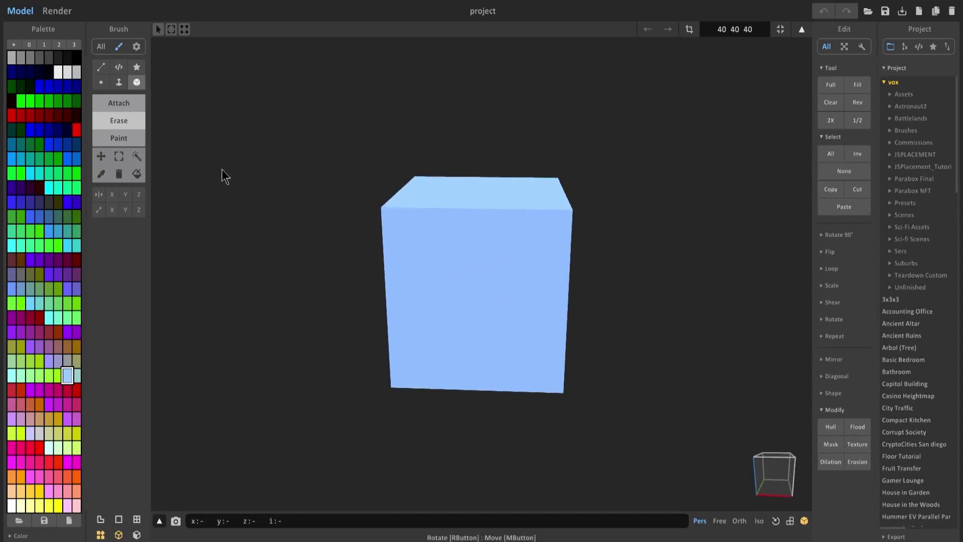
right_drag(396, 185, 451, 209)
right_drag(576, 215, 458, 233)
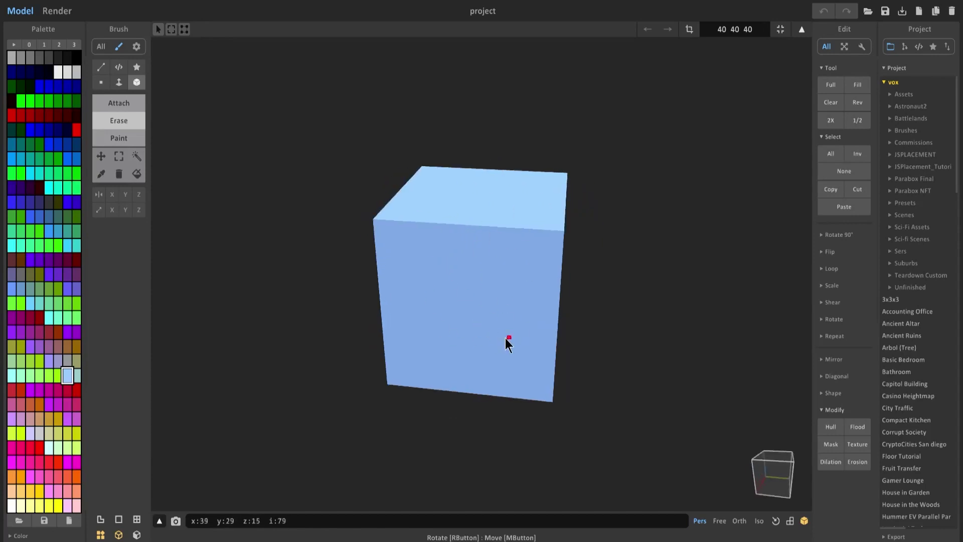
right_drag(486, 265, 492, 224)
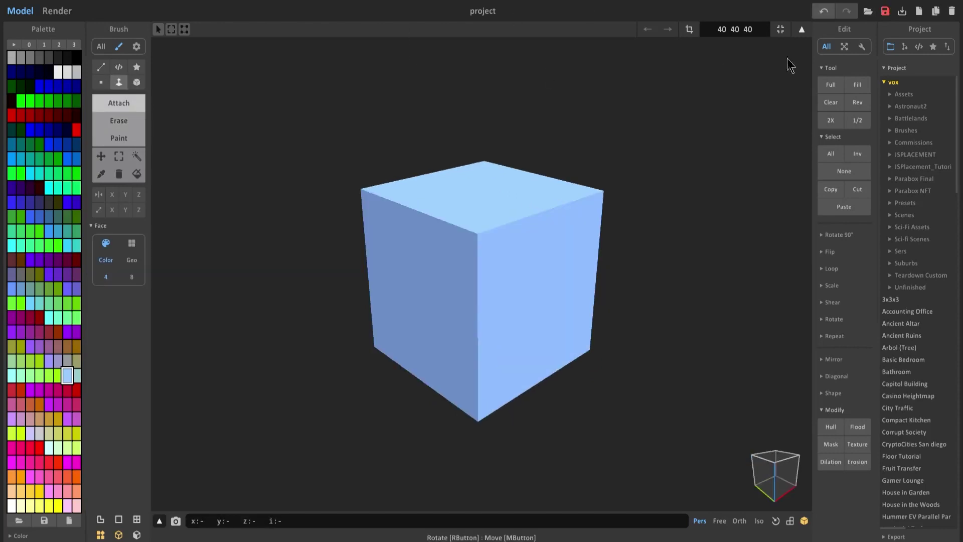
click(836, 412)
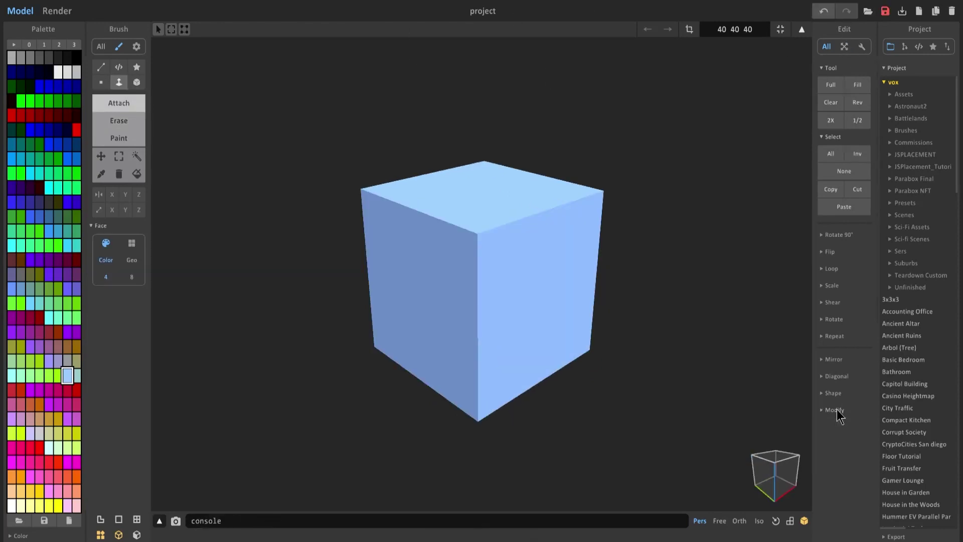
click(828, 409)
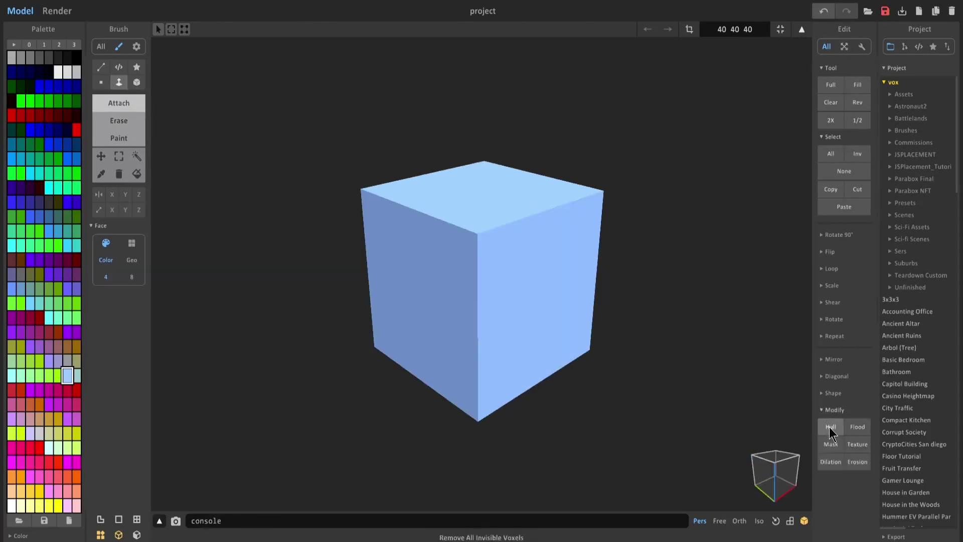
click(829, 428)
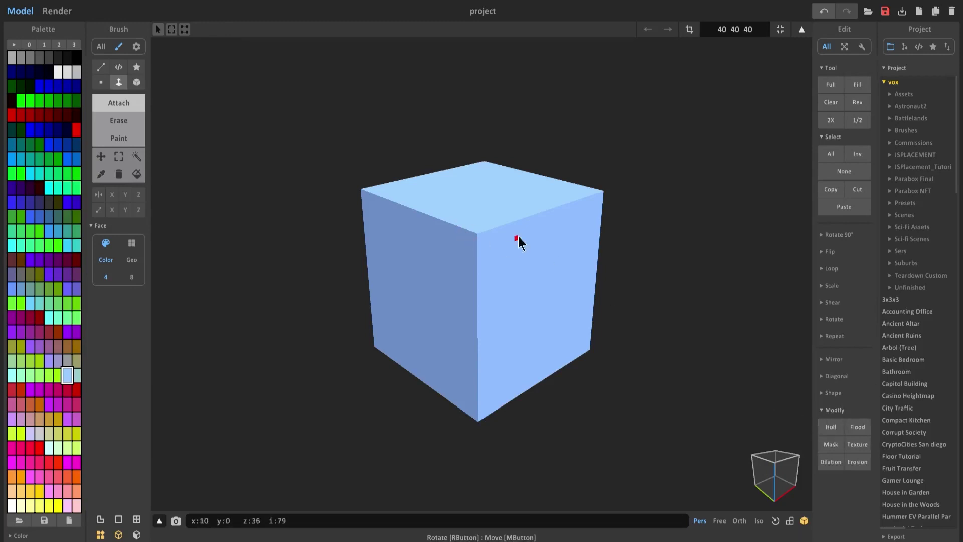
- Erase a box-shaped area from the cube's side to inspect its interior, and undo the erasure
key(Tab)
key(Tab)
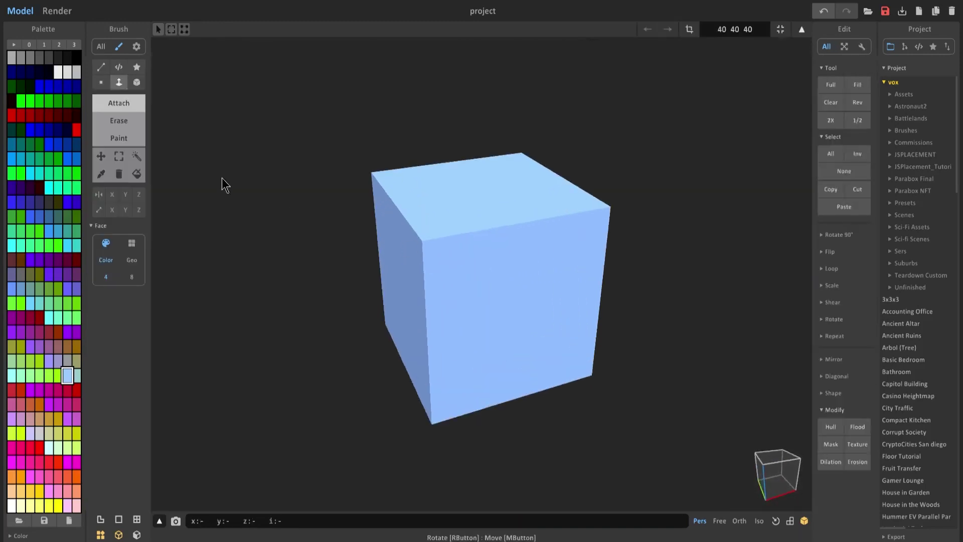
mouse_move(525, 269)
right_down()
mouse_move(417, 182)
mouse_move(569, 273)
mouse_move(467, 256)
mouse_move(606, 286)
mouse_move(476, 284)
right_up()
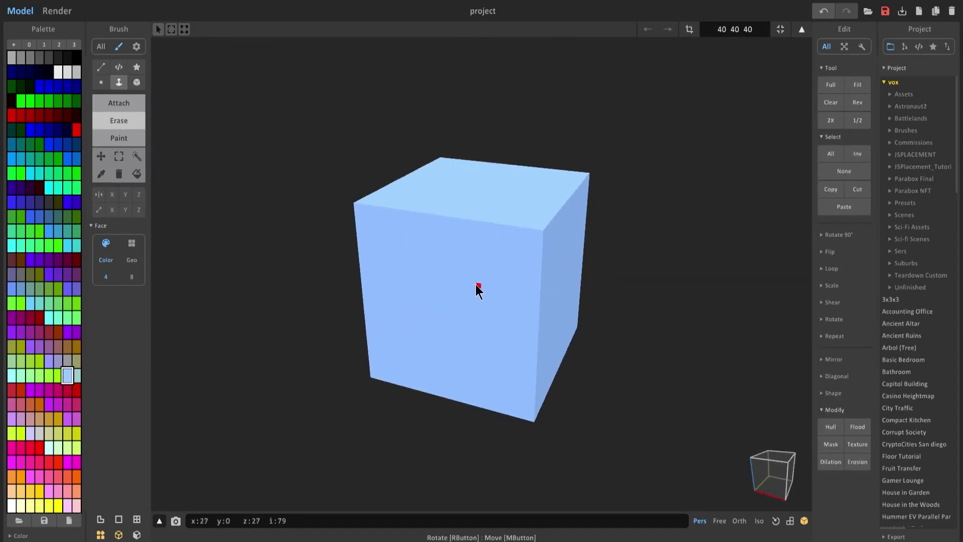
click(136, 83)
right_drag(384, 243, 405, 246)
drag(405, 245, 442, 290)
mouse_move(442, 290)
right_down()
mouse_move(492, 281)
mouse_move(453, 287)
mouse_move(495, 308)
mouse_move(505, 301)
mouse_move(496, 291)
mouse_move(445, 290)
mouse_move(436, 306)
mouse_move(498, 301)
right_up()
scroll(453, 287, up, 5)
scroll(444, 290, down, 3)
key(ctrl+z)
scroll(532, 285, down, 4)
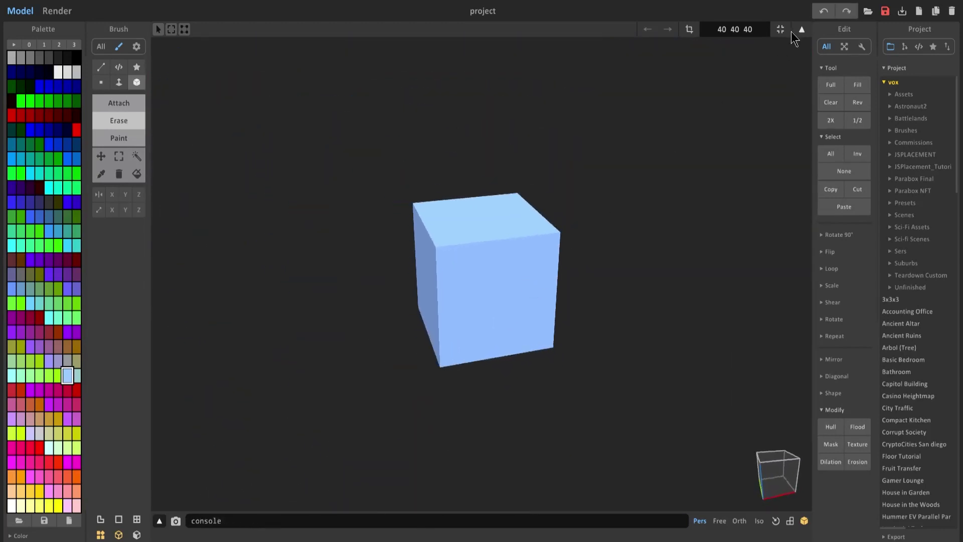
- Render the cube and give its light-blue colour a Glass material with roughness 0 and IOR 1.04
right_drag(670, 139, 631, 168)
key(Tab)
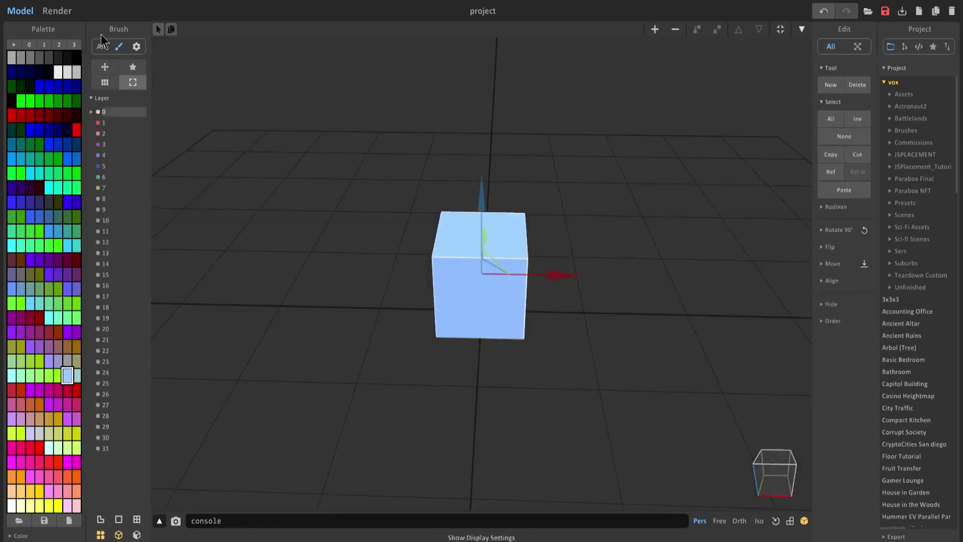
click(57, 11)
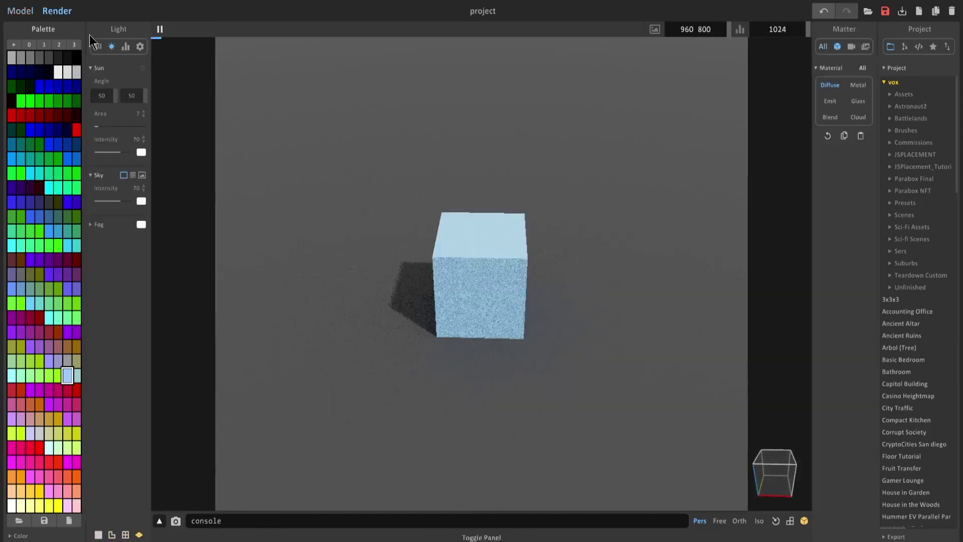
click(858, 101)
click(858, 236)
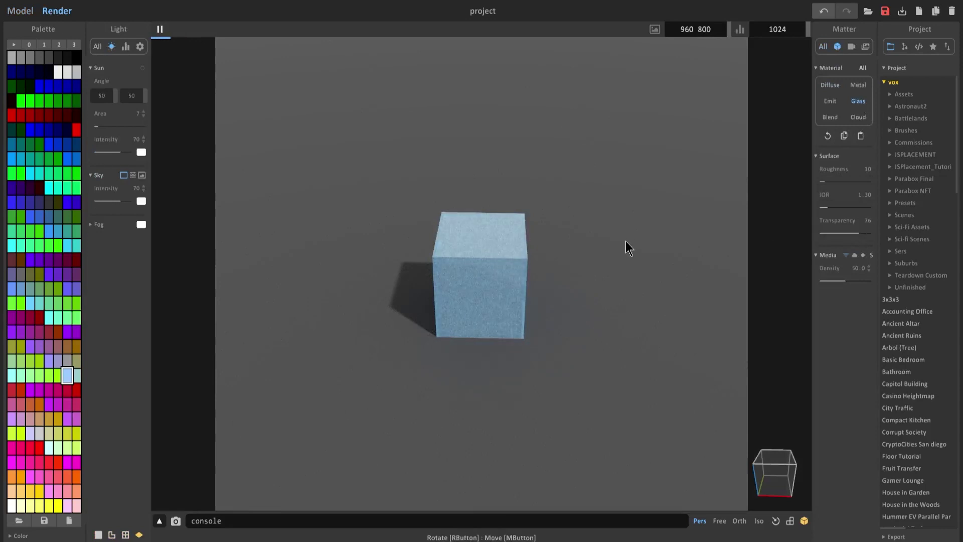
right_drag(626, 241, 562, 223)
scroll(561, 224, up, 3)
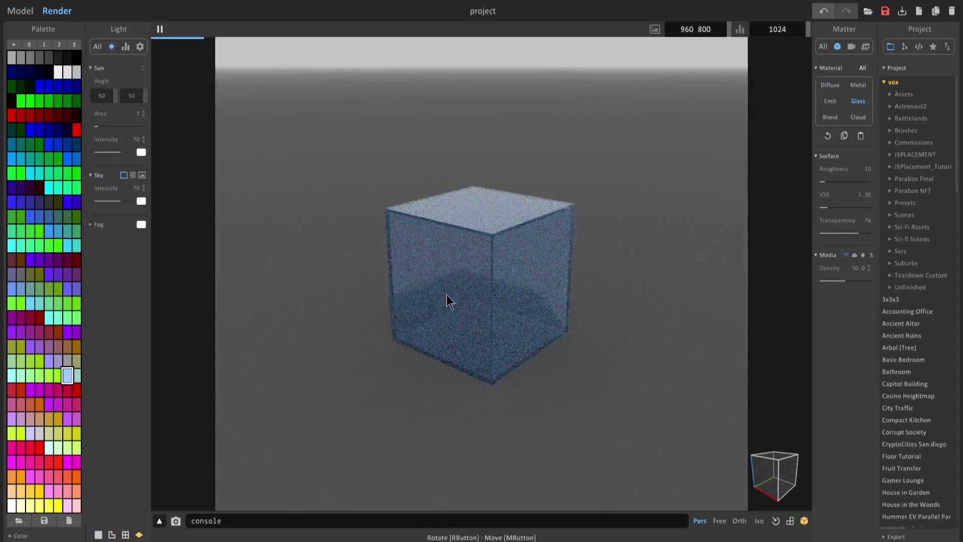
drag(824, 182, 818, 182)
click(820, 207)
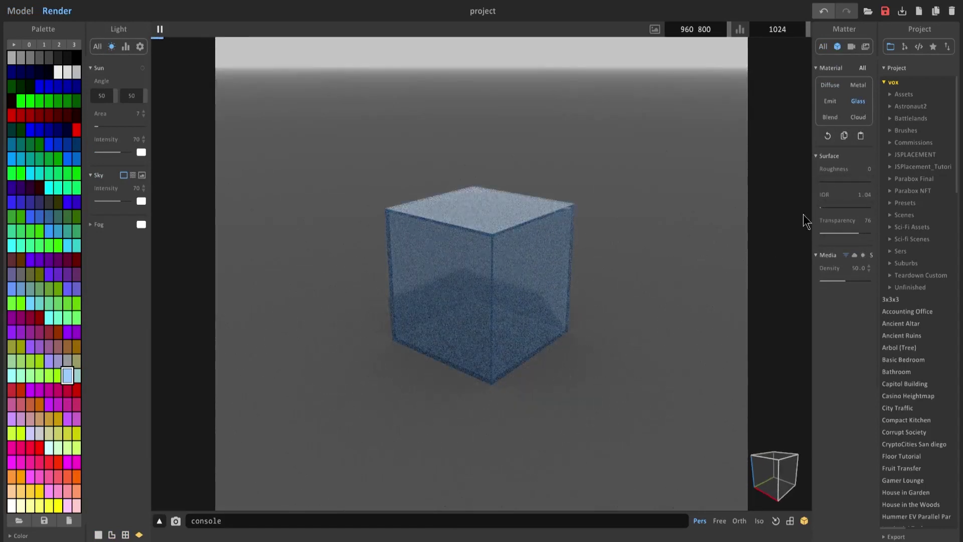
- Duplicate the cube beside the original in the modelling view and clear all voxels from the copy
click(20, 10)
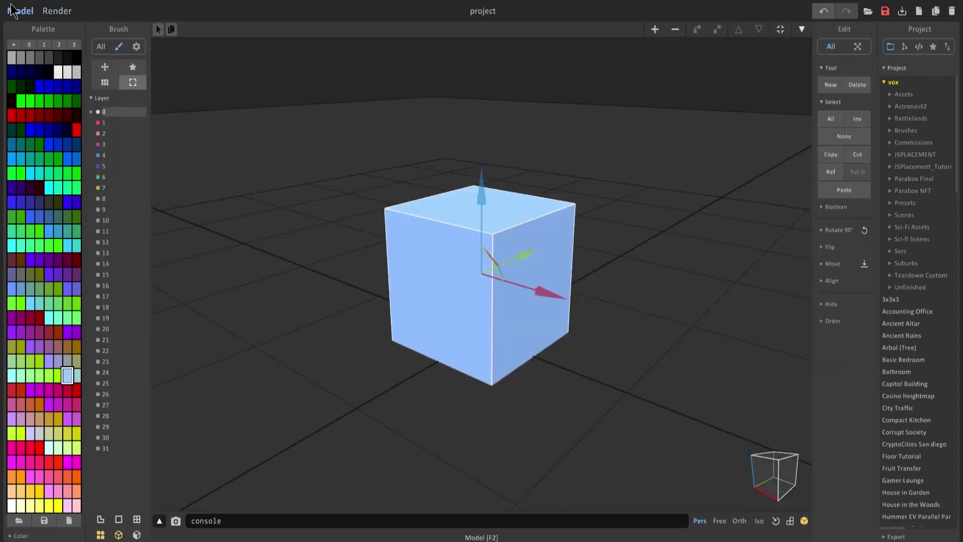
ctrl+drag(553, 268, 806, 261)
middle_drag(746, 268, 633, 259)
double_click(620, 262)
key(Delete)
- Fill the emptied copy as a solid cube using Face attach, and render it beside the hollow cube
click(117, 102)
click(119, 81)
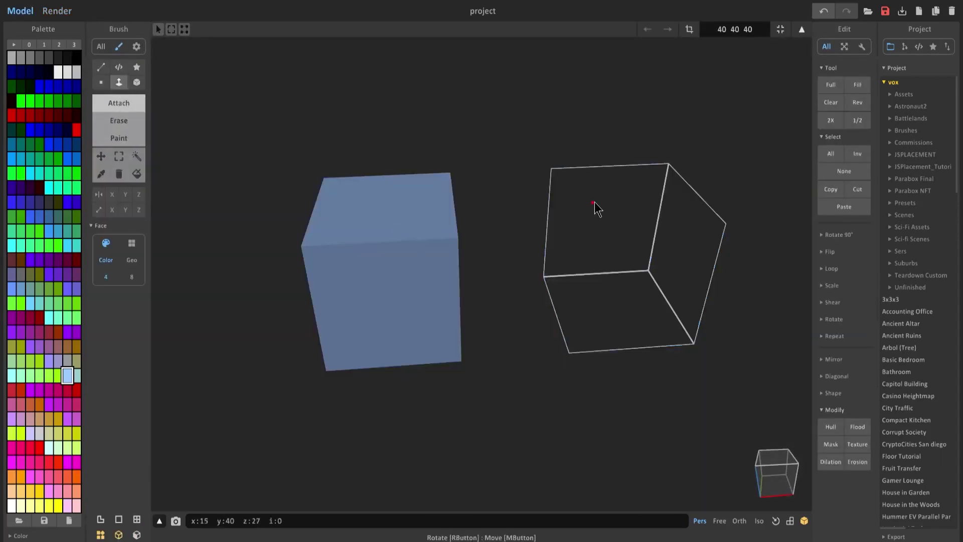
drag(596, 205, 649, 330)
key(Tab)
click(57, 10)
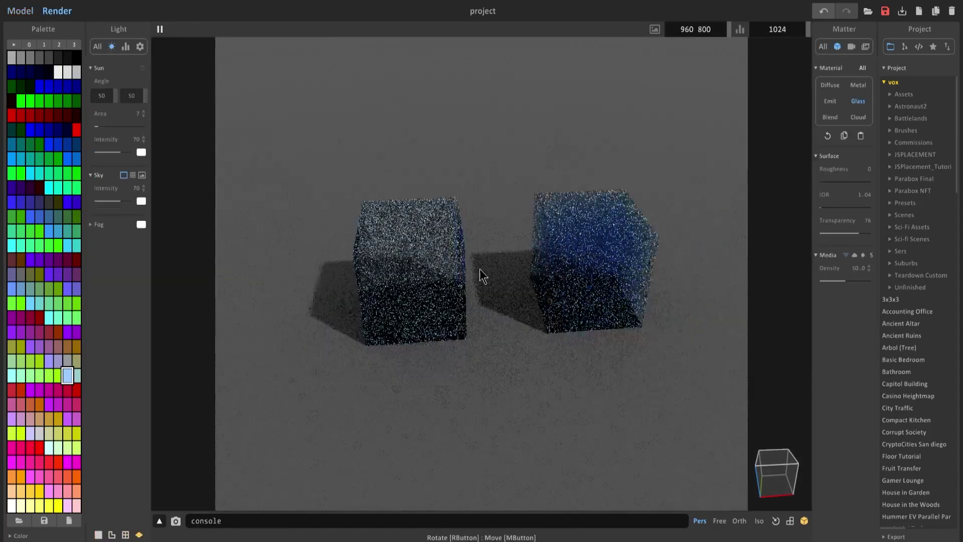
right_drag(429, 282, 477, 269)
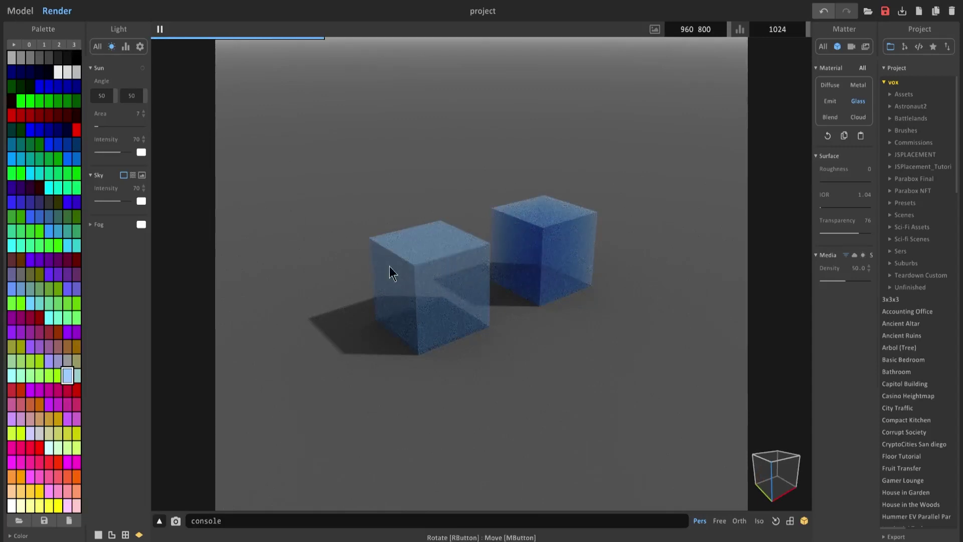
- Duplicate a cube to the other end of the row and erase box-shaped openings in the copy's front face
click(21, 10)
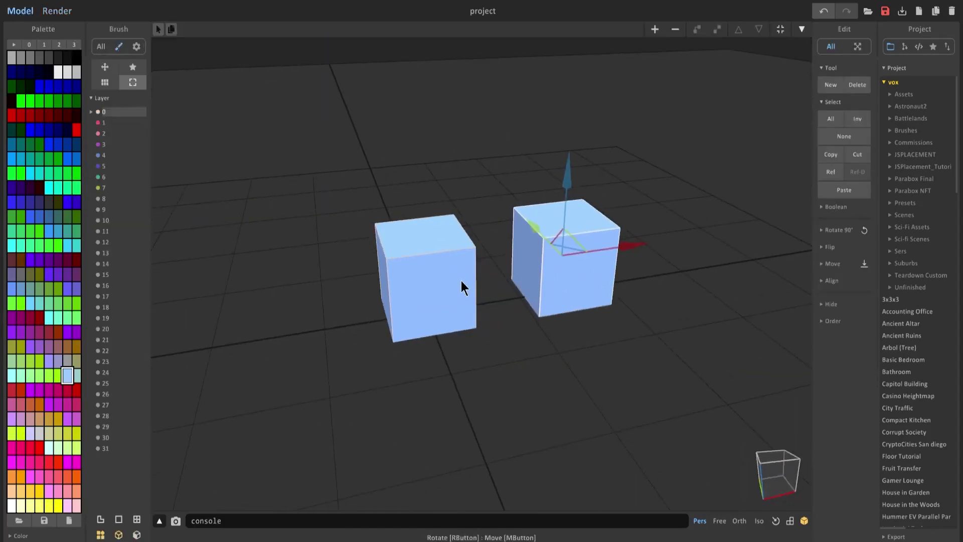
ctrl+drag(618, 245, 344, 270)
key(Tab)
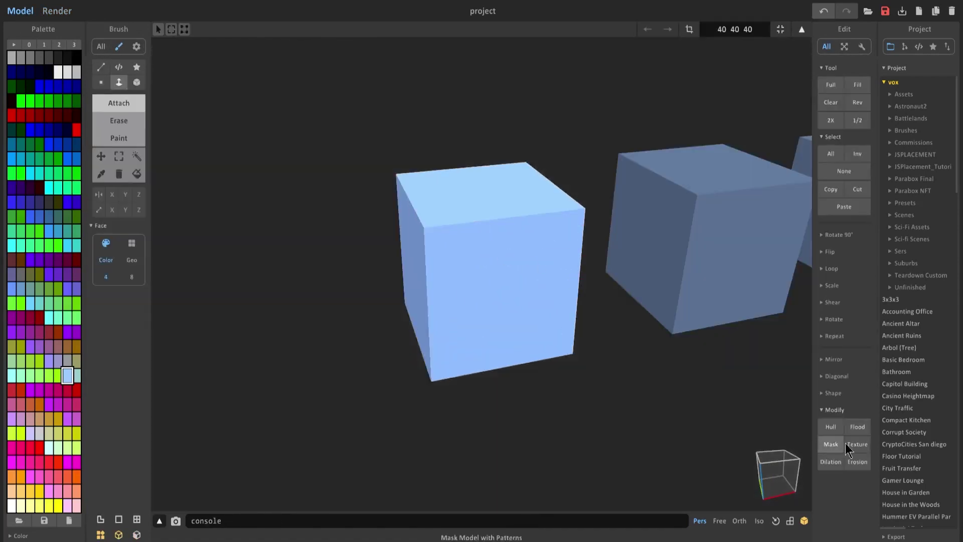
click(136, 82)
click(126, 119)
right_drag(459, 264, 403, 241)
drag(400, 219, 423, 249)
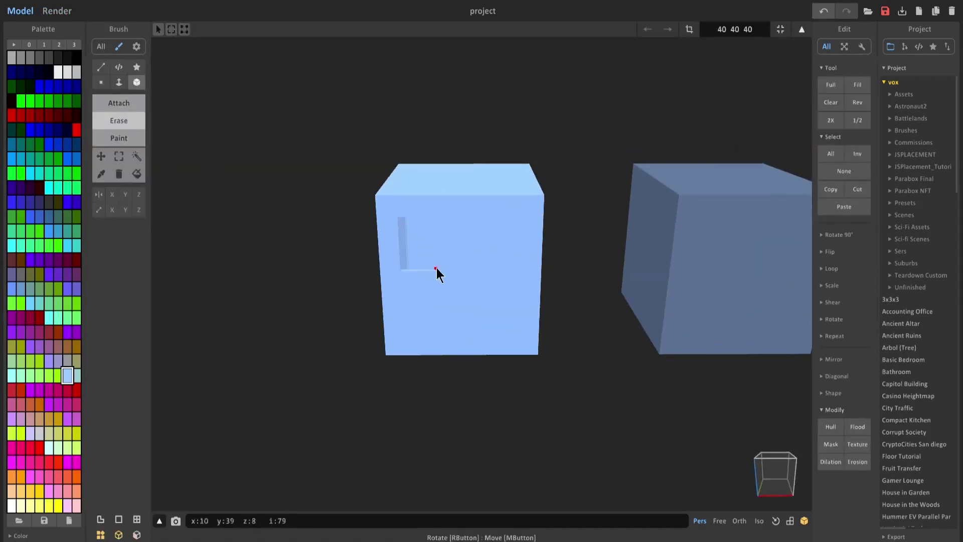
mouse_move(458, 293)
mouse_down()
mouse_move(486, 303)
mouse_move(520, 351)
mouse_up()
- Render the cut cube and view it alongside the other glass cubes
click(57, 11)
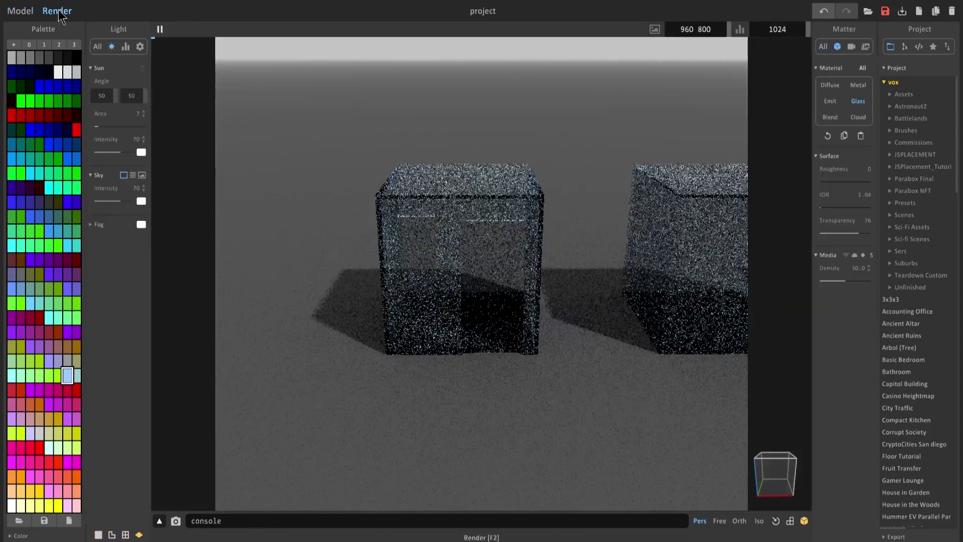
right_drag(504, 221, 456, 252)
scroll(455, 252, down, 3)
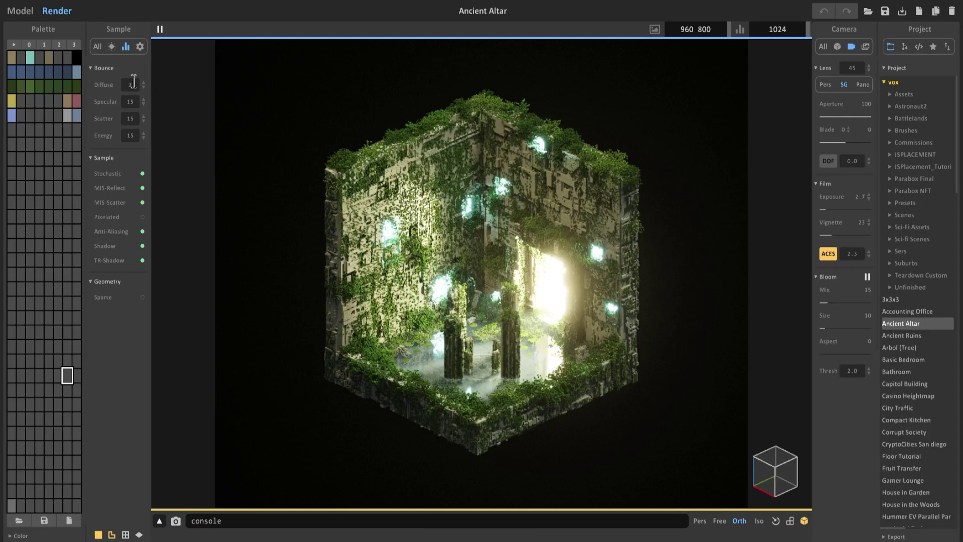
- Return to the modelling view and select the room's wall-and-floor object in the Accounting Office scene
click(26, 11)
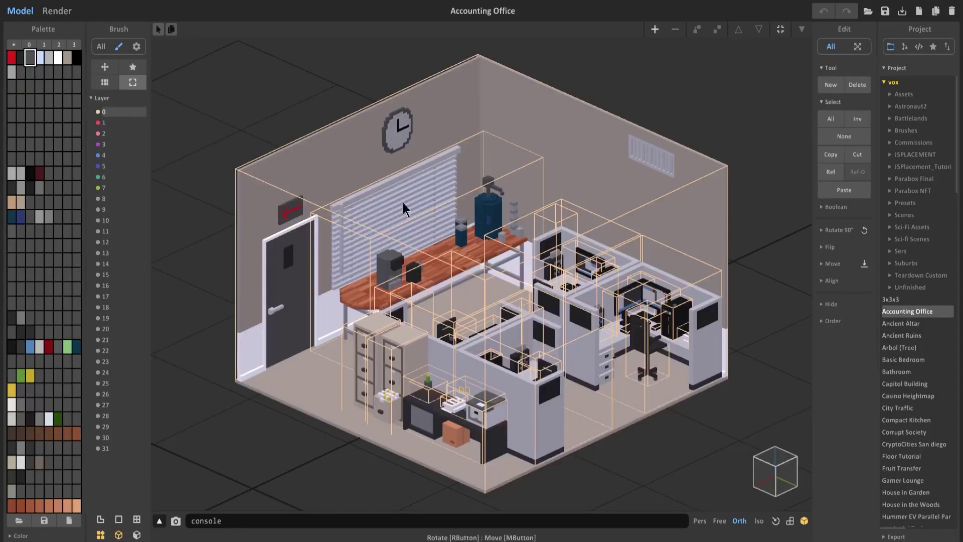
mouse_move(276, 347)
right_down()
mouse_move(305, 333)
mouse_move(282, 350)
right_up()
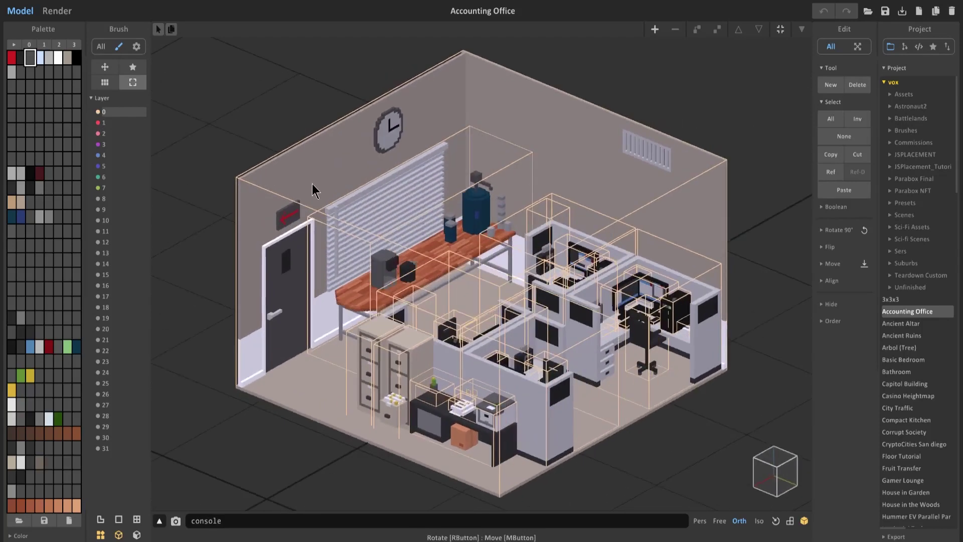
click(313, 183)
right_drag(457, 171, 353, 196)
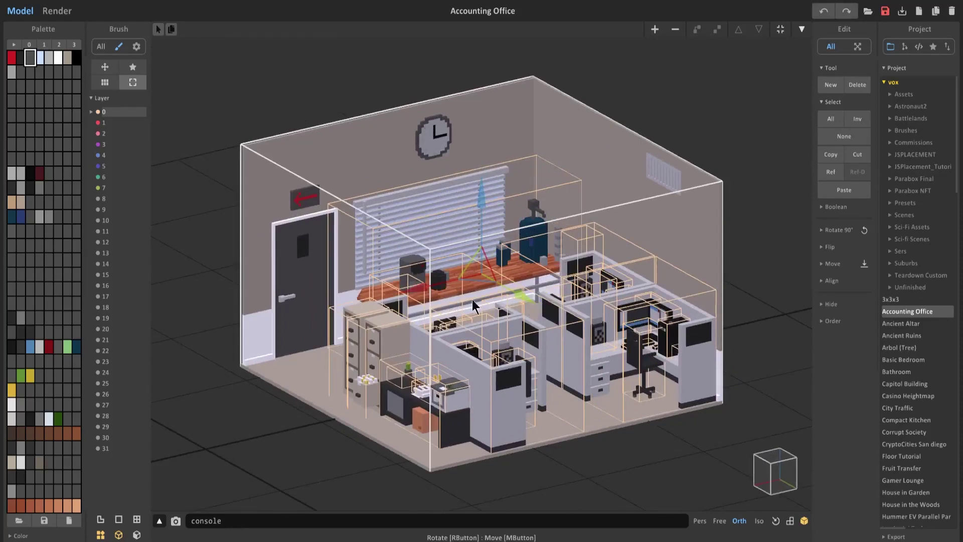
- Check the room's wall-and-floor object in voxel editing, return to the whole scene and look it over
right_drag(472, 305, 379, 373)
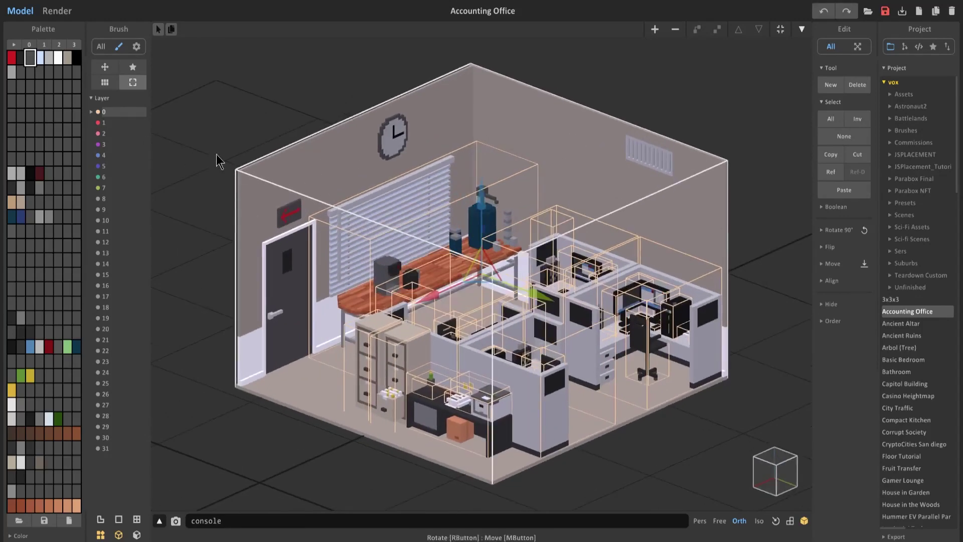
key(Tab)
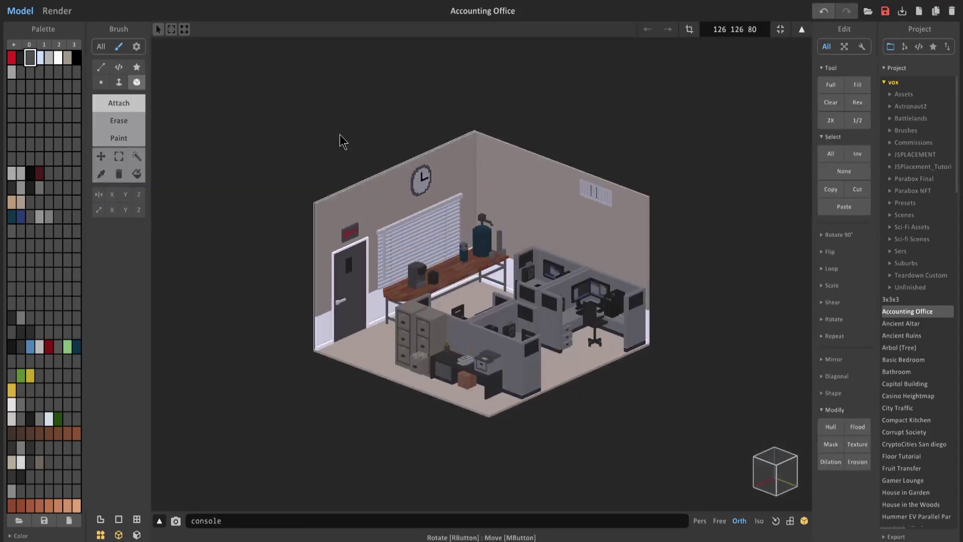
key(Tab)
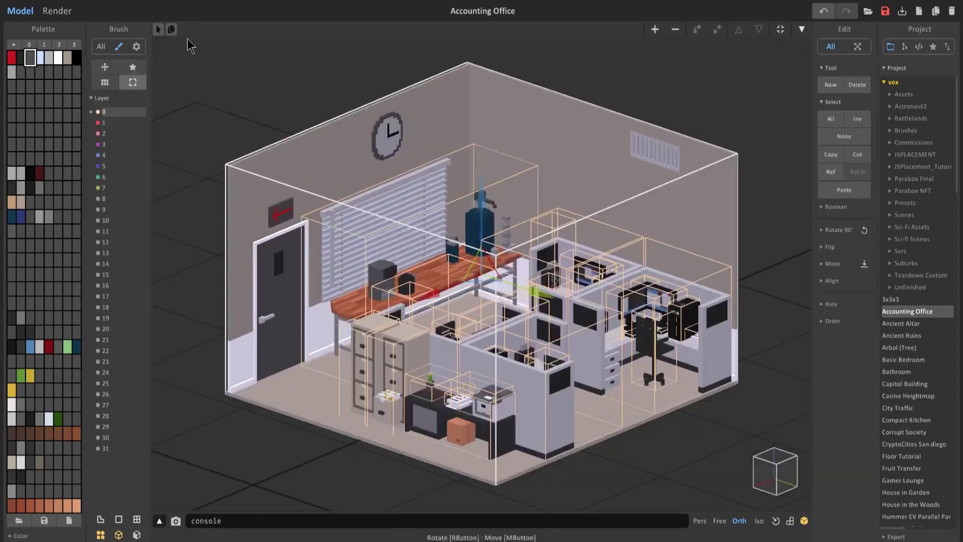
scroll(522, 217, down, 3)
scroll(484, 229, up, 3)
right_drag(484, 230, 527, 203)
mouse_move(481, 230)
right_down()
mouse_move(552, 265)
mouse_move(476, 214)
right_up()
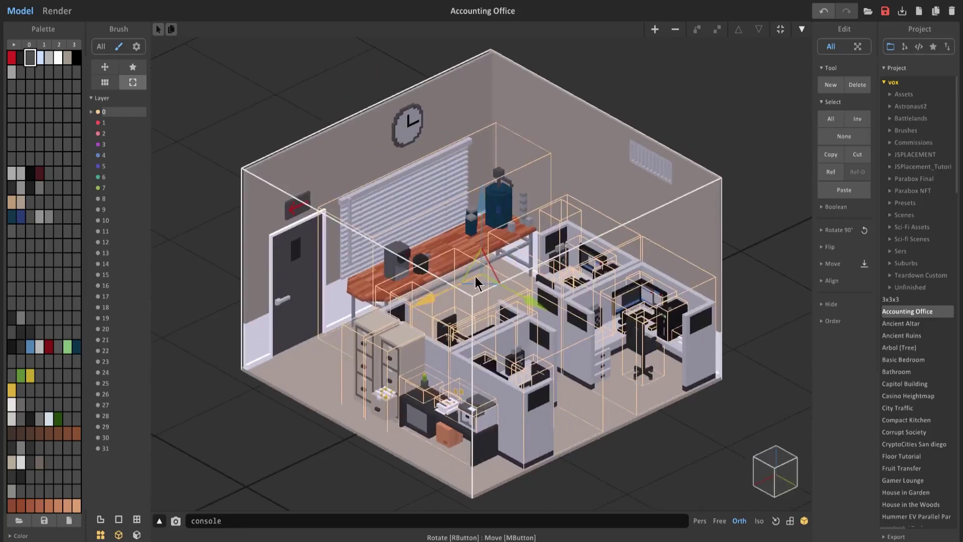
- Assign the room's wall-and-floor object to layer 1 and clear the selection
right_drag(463, 283, 311, 175)
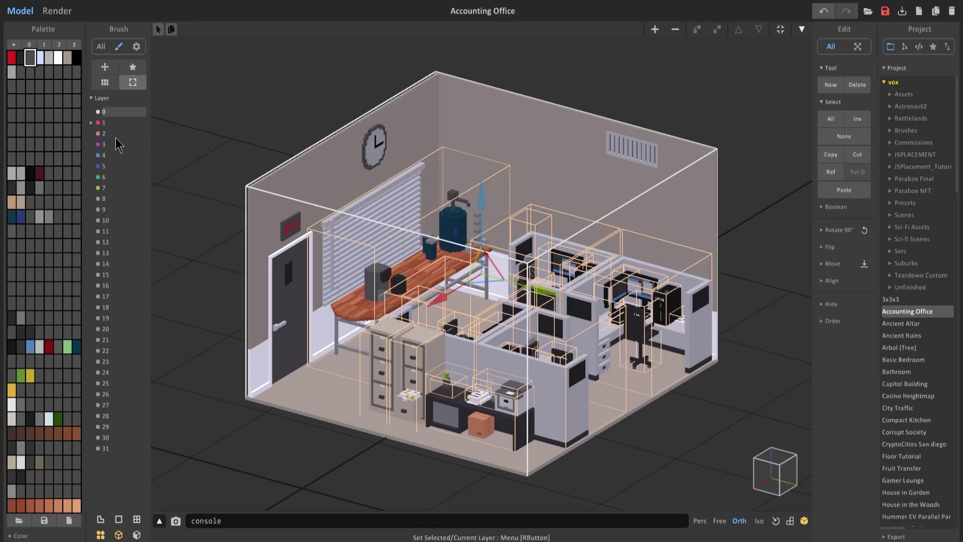
click(223, 133)
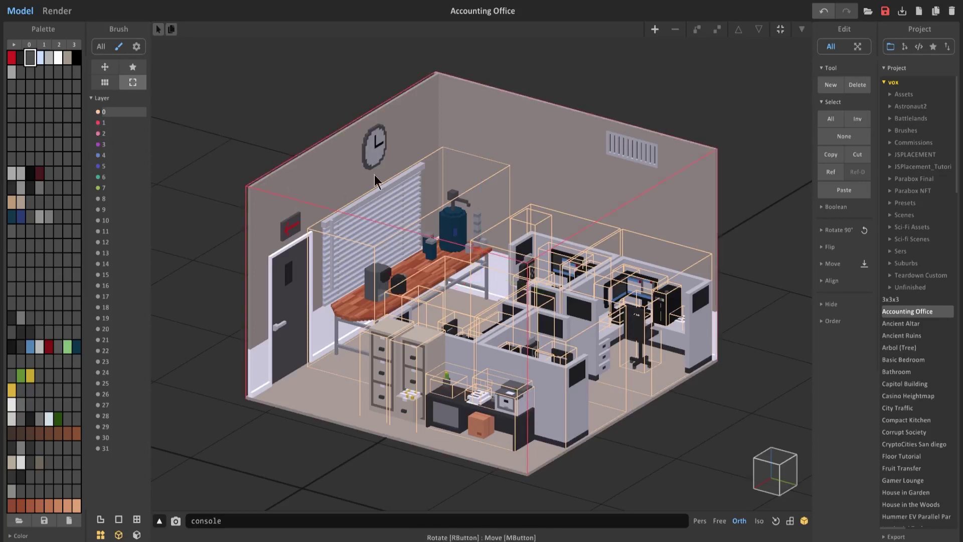
right_drag(374, 175, 241, 149)
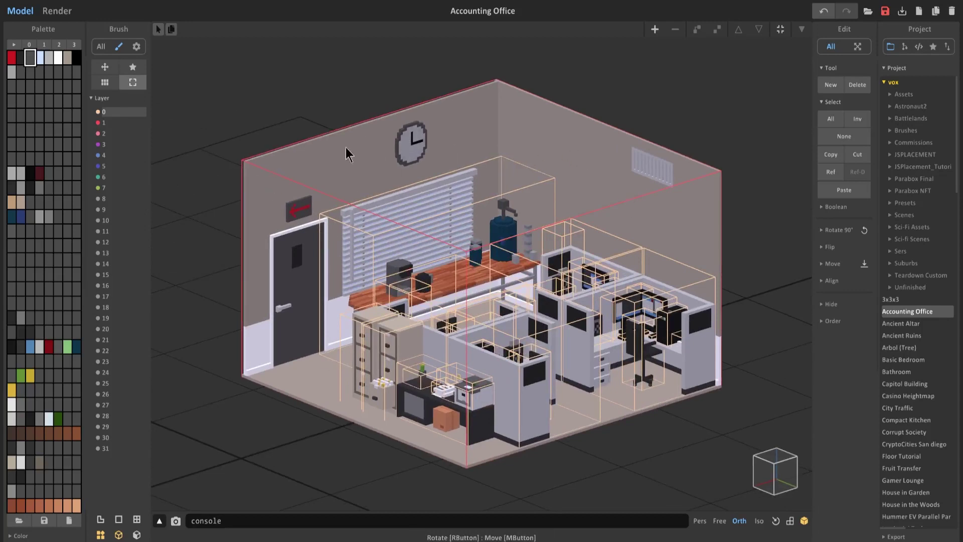
- Toggle the visibility of layer 1 several times, finishing with the layer hidden
click(97, 122)
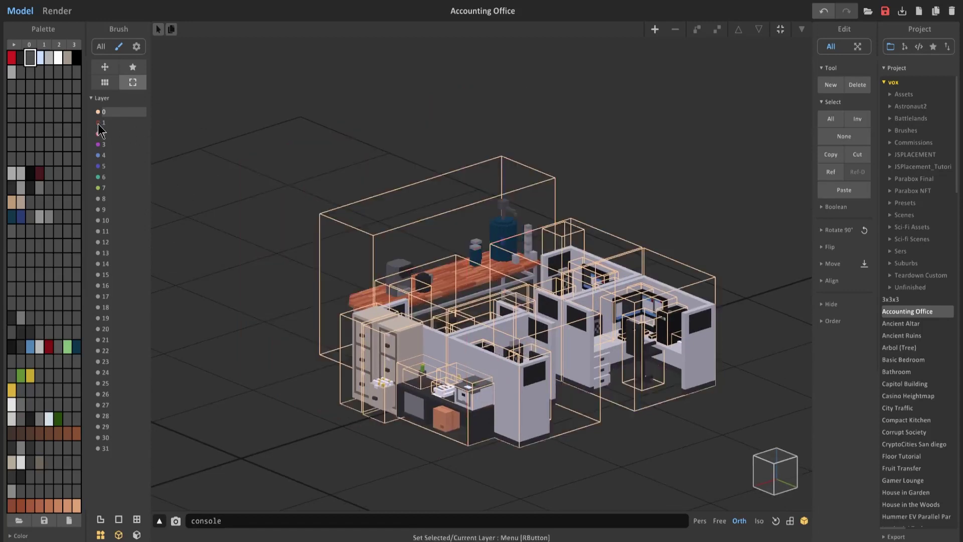
click(97, 122)
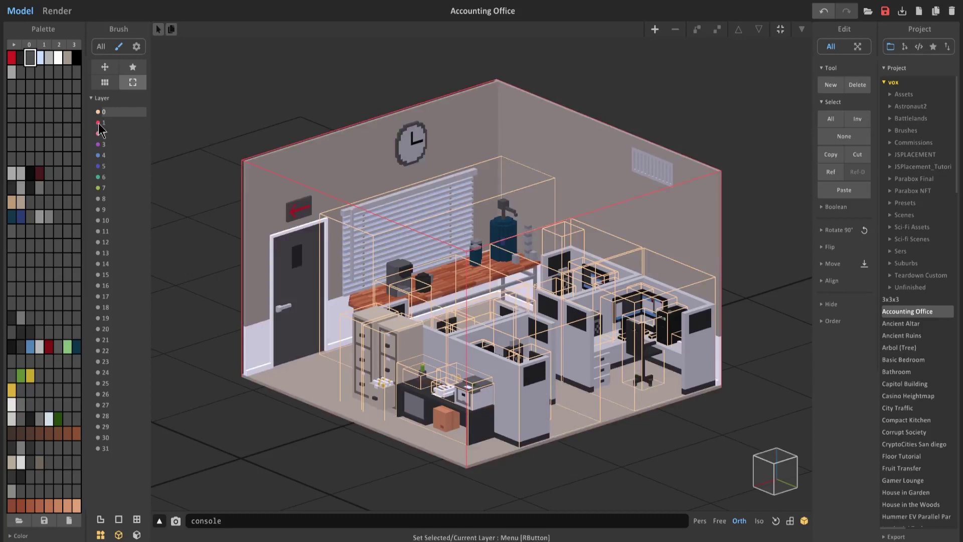
click(98, 124)
click(99, 123)
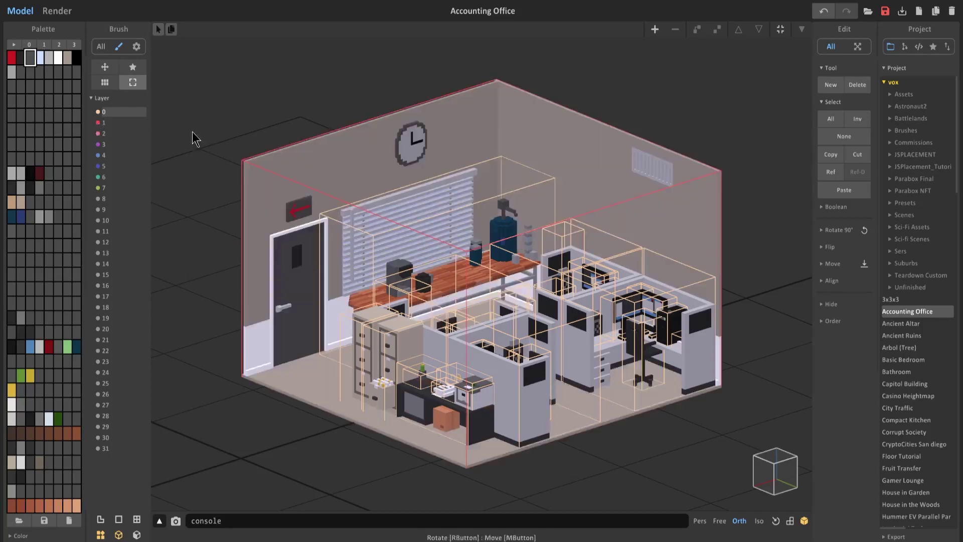
click(99, 124)
- Select all the office furniture and cubicle objects together and assign them to layer 2
right_drag(207, 181, 299, 299)
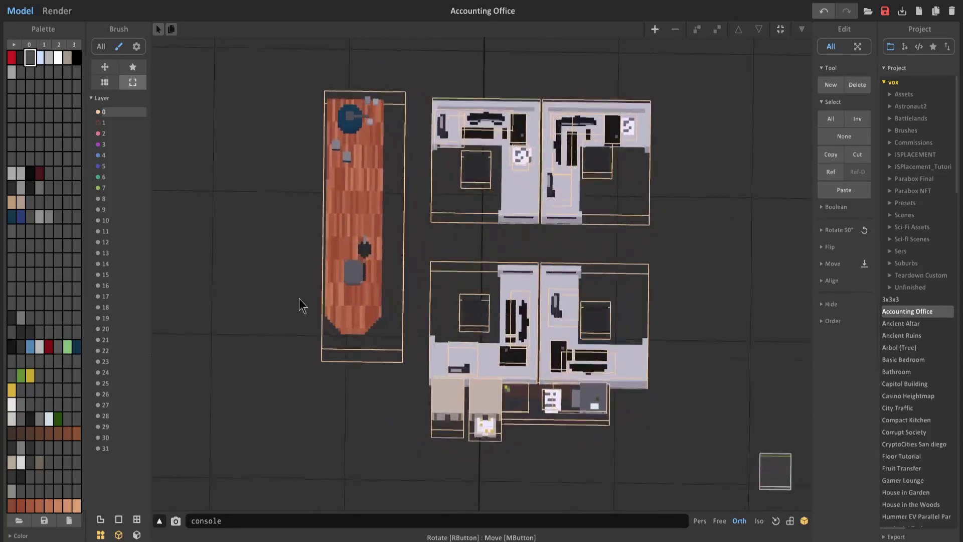
right_drag(449, 303, 335, 116)
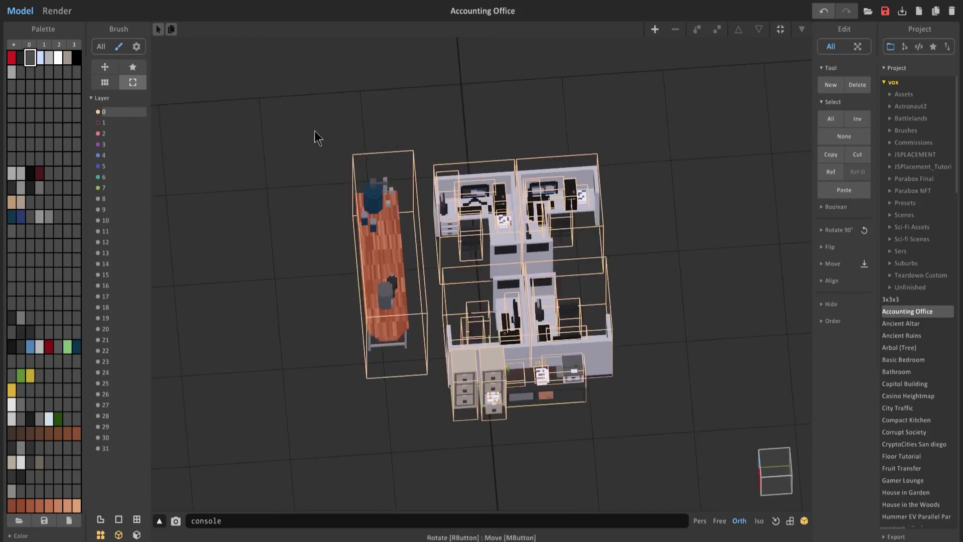
drag(285, 119, 693, 480)
right_drag(636, 357, 424, 219)
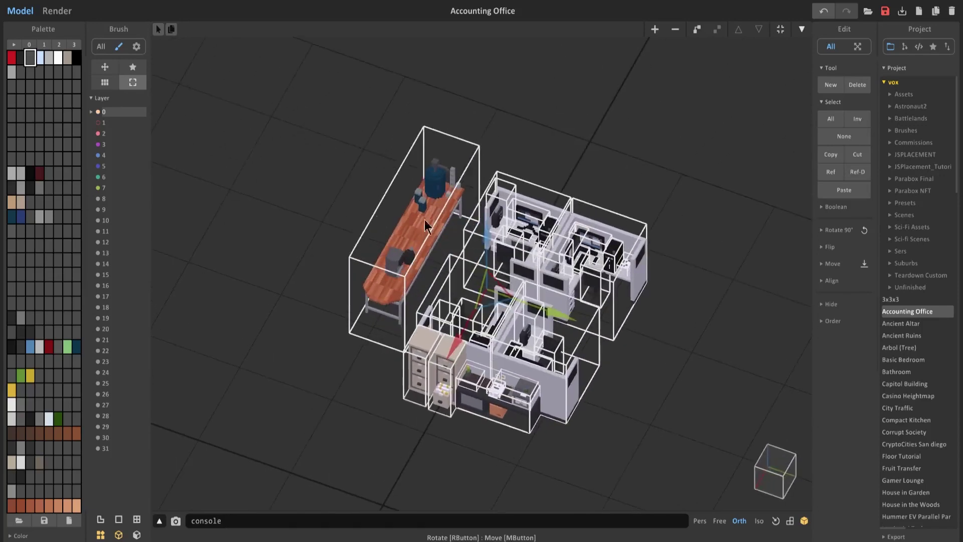
click(91, 134)
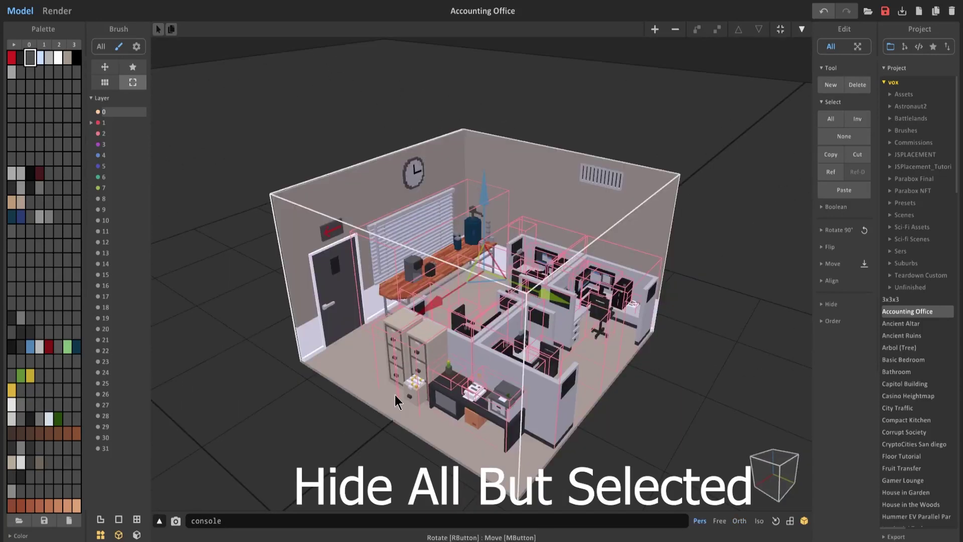
- Try moving the black desk in front of the cubicles to other positions, and undo the moves
right_drag(399, 360, 416, 357)
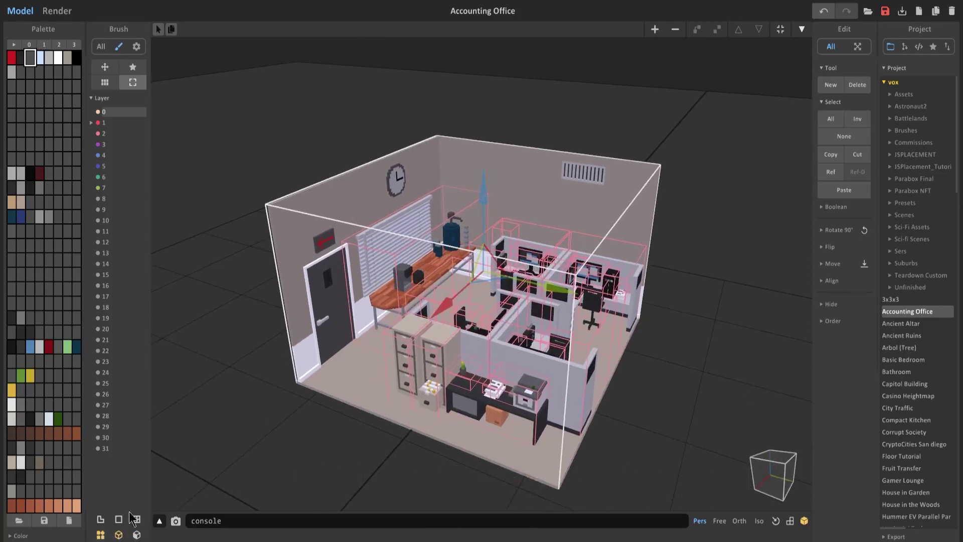
right_drag(377, 431, 393, 366)
scroll(363, 394, up, 2)
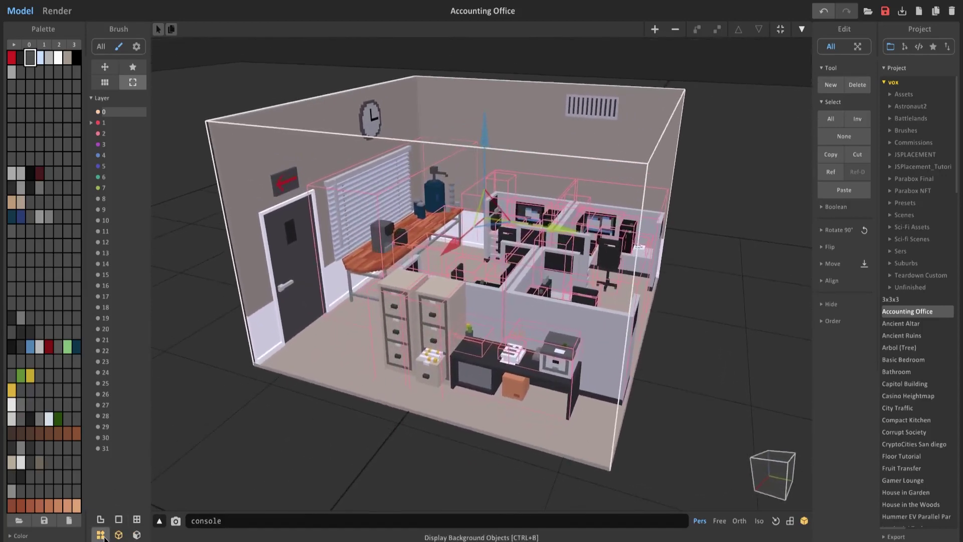
right_drag(486, 413, 489, 372)
click(454, 392)
drag(512, 304, 513, 240)
right_drag(513, 241, 365, 226)
drag(370, 219, 376, 156)
right_drag(381, 221, 540, 245)
key(ctrl+z)
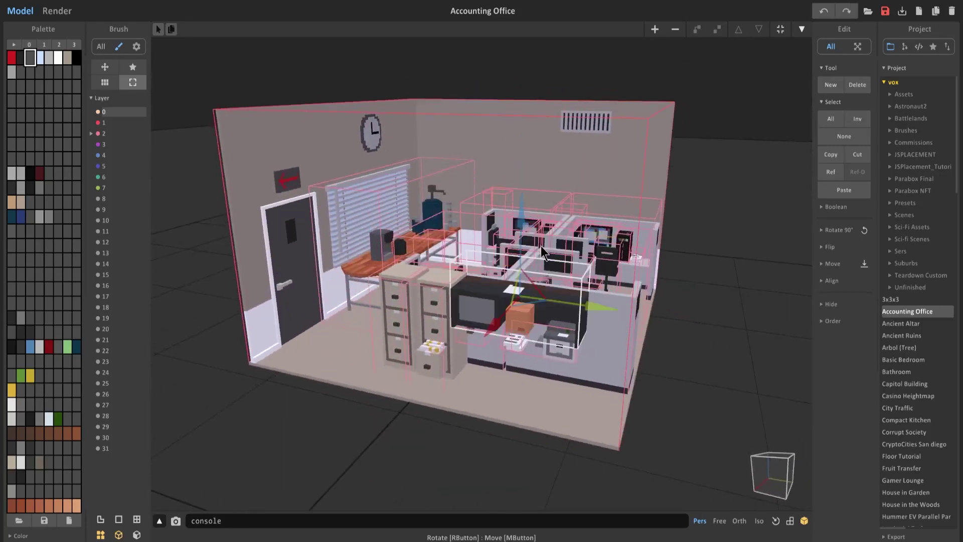
key(ctrl+z)
- Open the black desk for voxel editing and turn off the display of background objects
right_drag(482, 370, 419, 389)
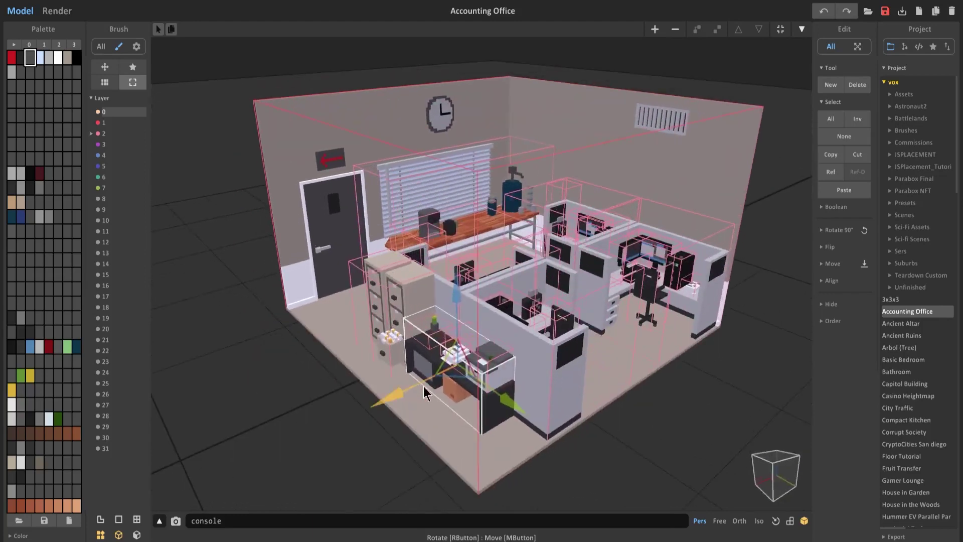
key(Tab)
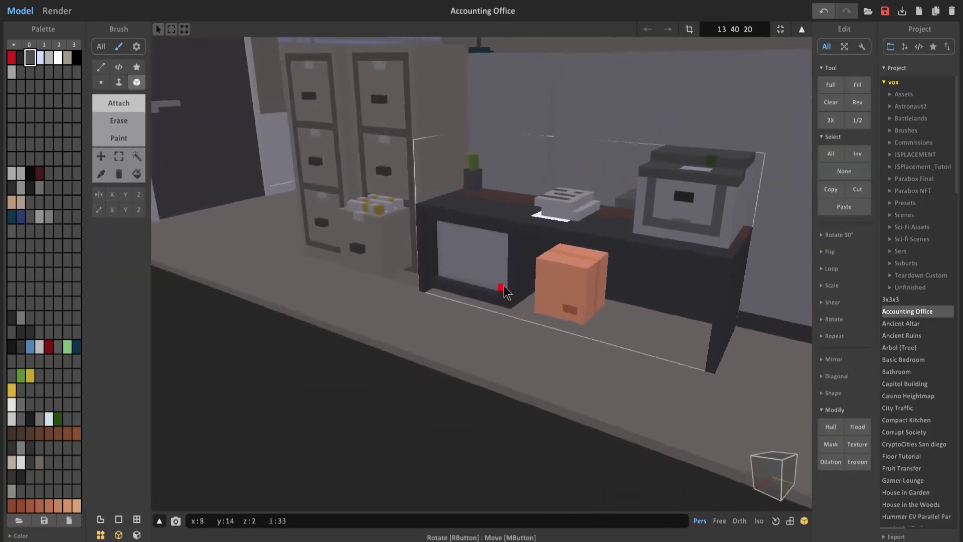
scroll(492, 196, down, 3)
right_drag(456, 177, 423, 206)
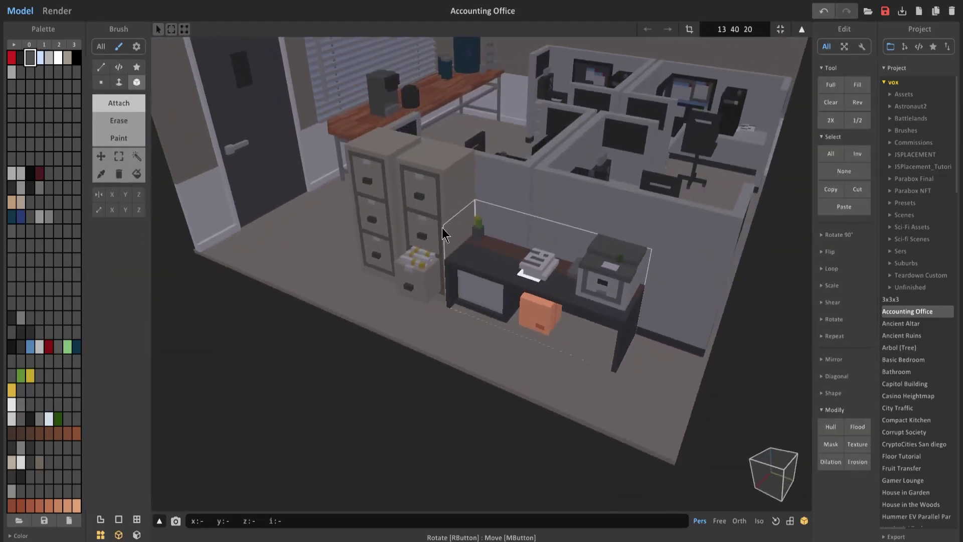
right_drag(427, 206, 545, 173)
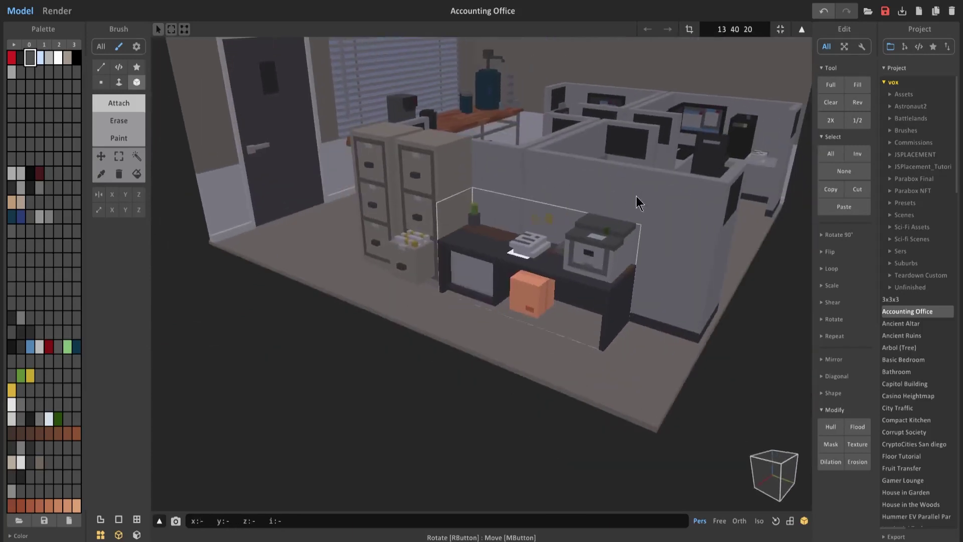
right_drag(636, 197, 658, 214)
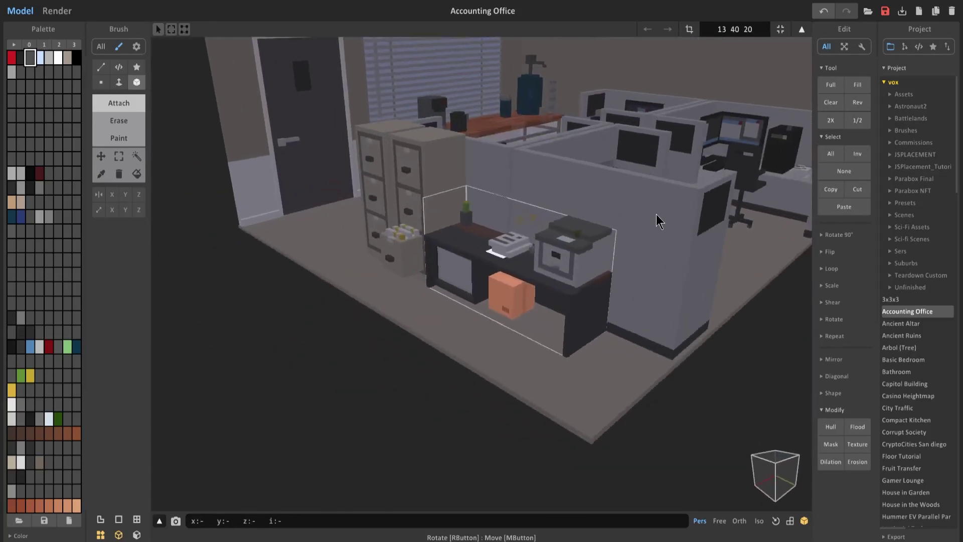
click(101, 535)
right_drag(243, 444, 398, 346)
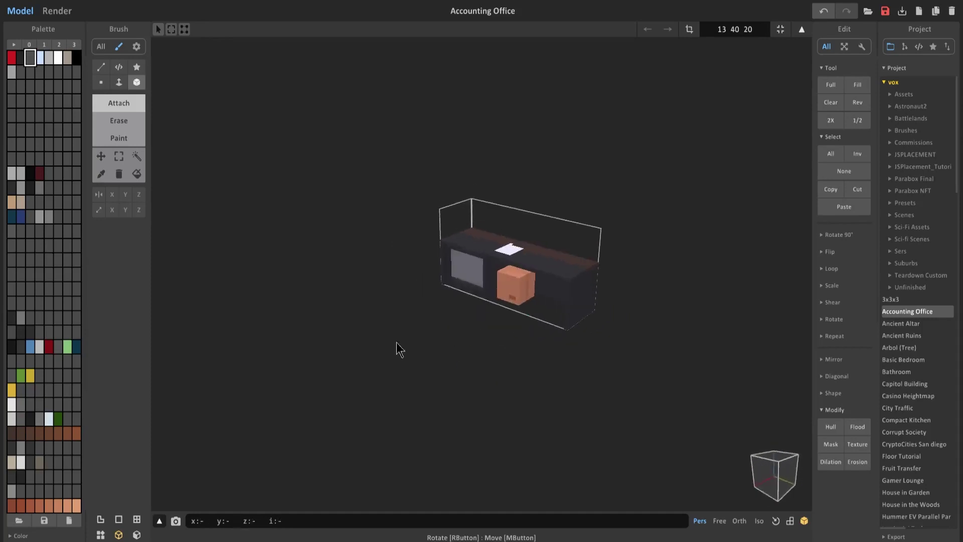
- Paint the desk's back face with the dark brown sampled from its tabletop edge, and return to the whole scene
key(Tab)
key(Tab)
right_drag(477, 316, 313, 263)
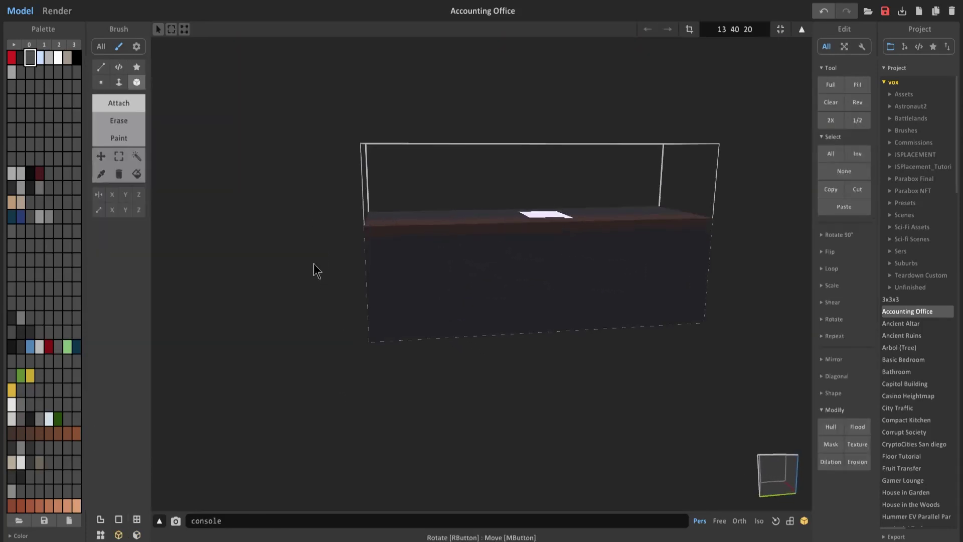
click(123, 140)
alt+click(392, 230)
drag(376, 231, 698, 262)
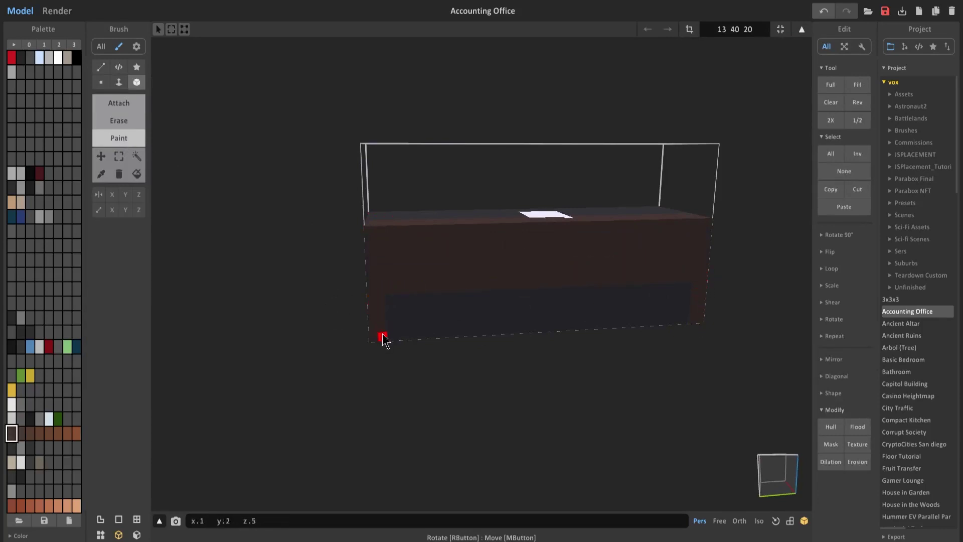
right_drag(383, 336, 644, 284)
key(Tab)
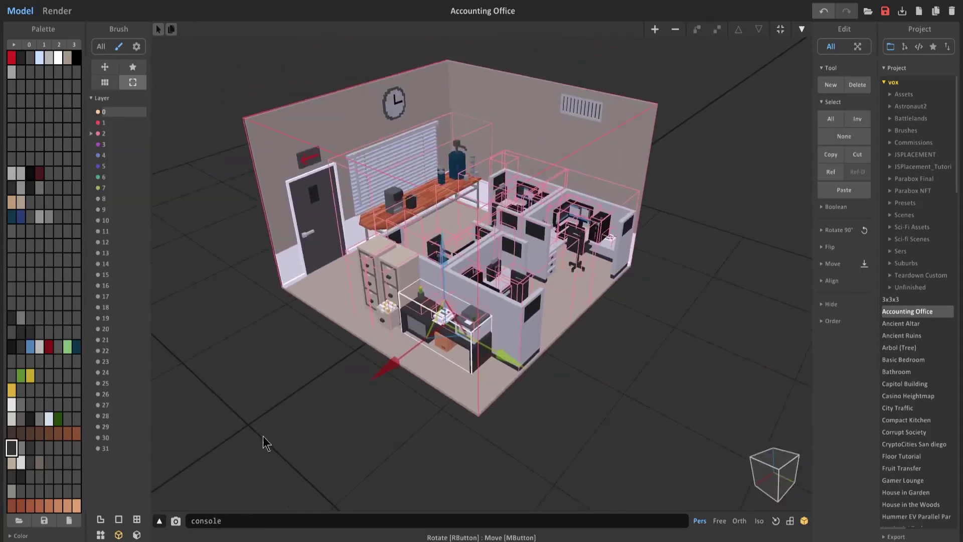
- Open the room's wall-and-floor object for voxel editing and turn the display of background objects on
click(309, 222)
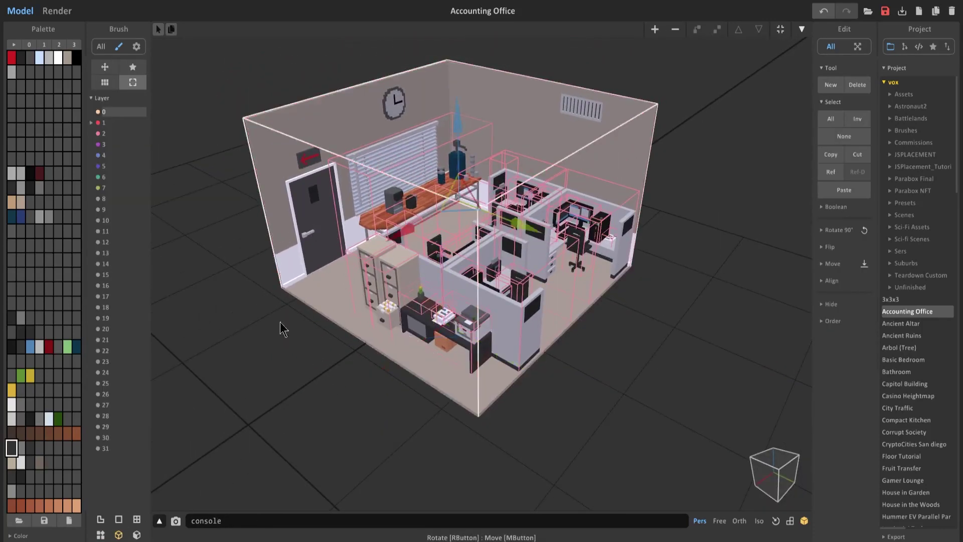
key(Tab)
mouse_move(339, 341)
right_down()
mouse_move(402, 295)
mouse_move(356, 340)
right_up()
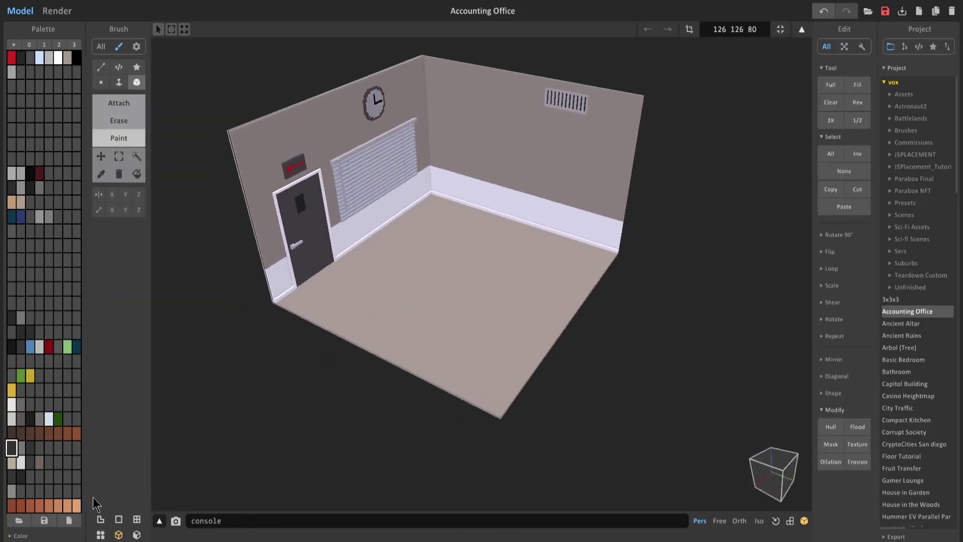
click(99, 536)
- Examine the room's door, window blinds and walls with the furniture displayed in the background
right_drag(335, 267, 410, 216)
right_drag(441, 315, 398, 312)
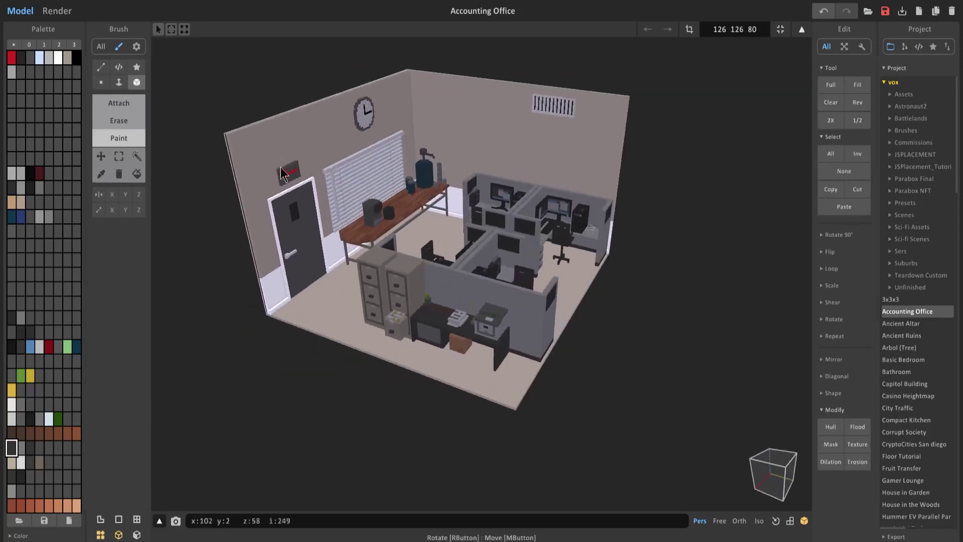
middle_drag(297, 177, 398, 256)
key(Tab)
scroll(405, 243, up, 3)
key(Tab)
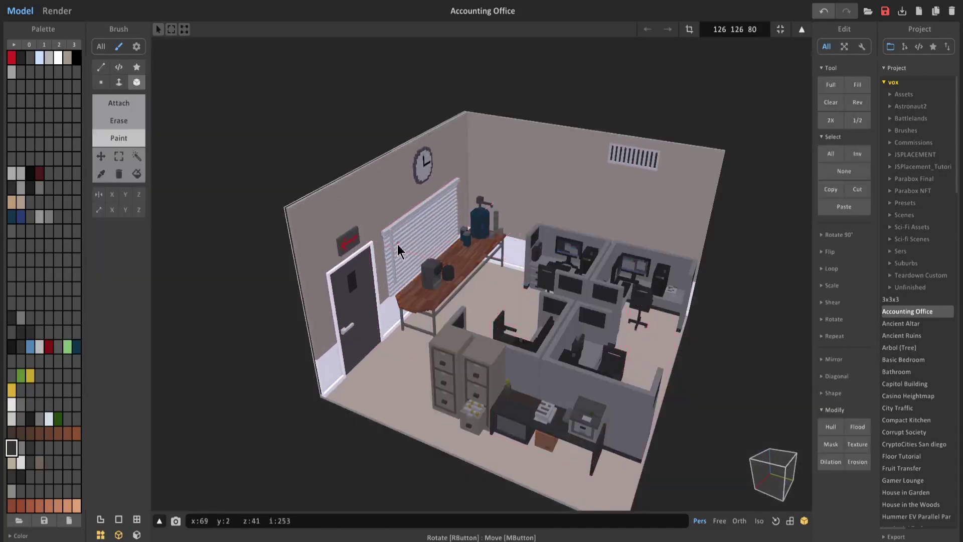
scroll(397, 245, up, 4)
right_drag(354, 389, 316, 352)
middle_drag(276, 356, 379, 253)
scroll(378, 253, up, 1)
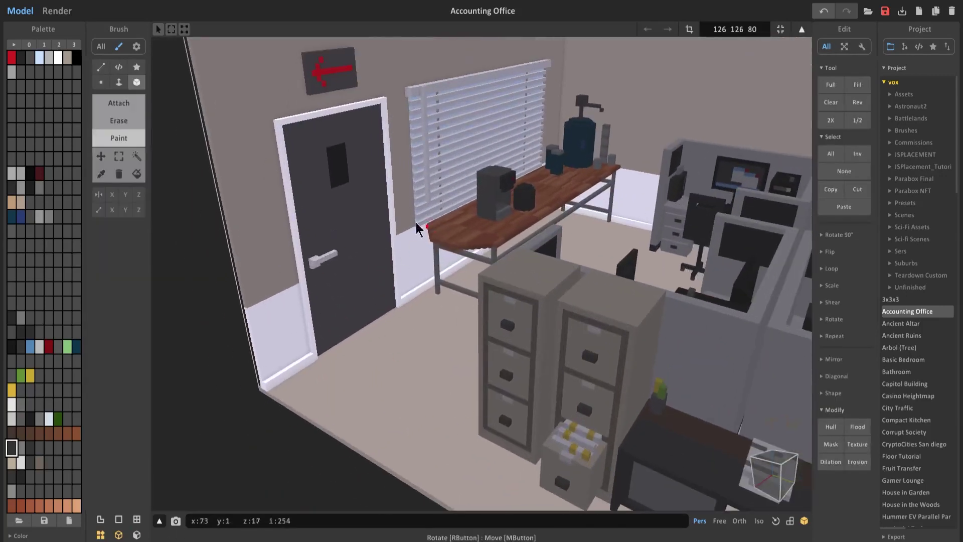
right_drag(468, 300, 503, 331)
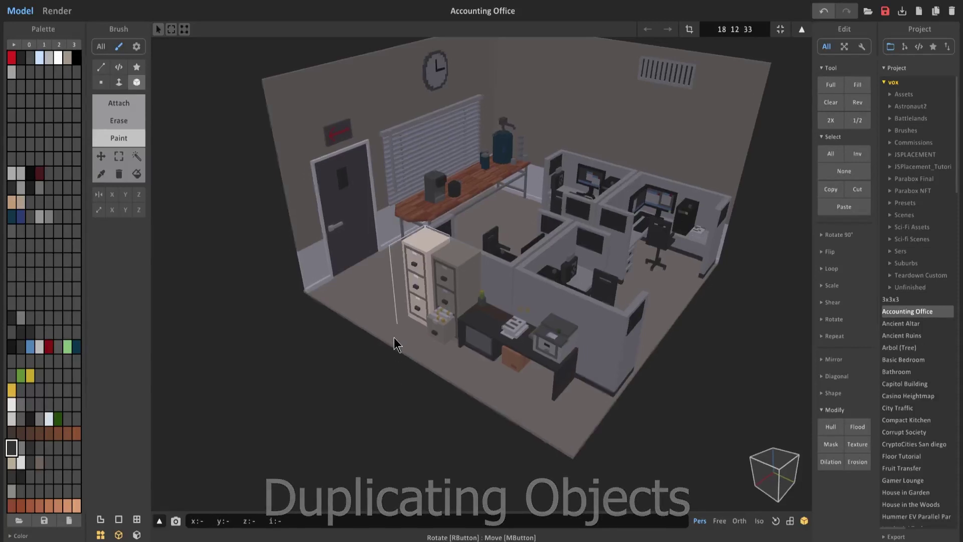
- Leave voxel editing of the closed filing cabinet beside the desk and view it within the whole office scene
right_drag(395, 346, 429, 275)
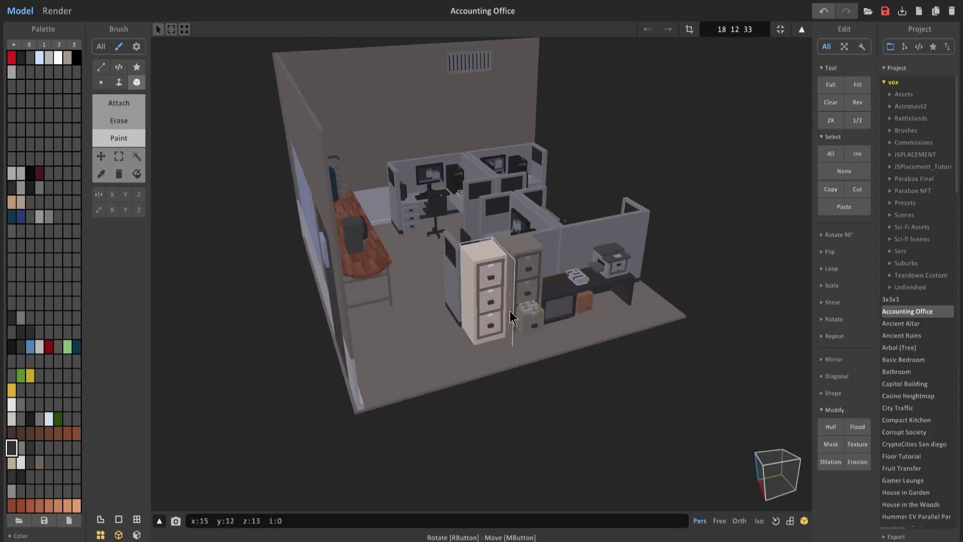
click(801, 29)
right_drag(613, 203, 494, 287)
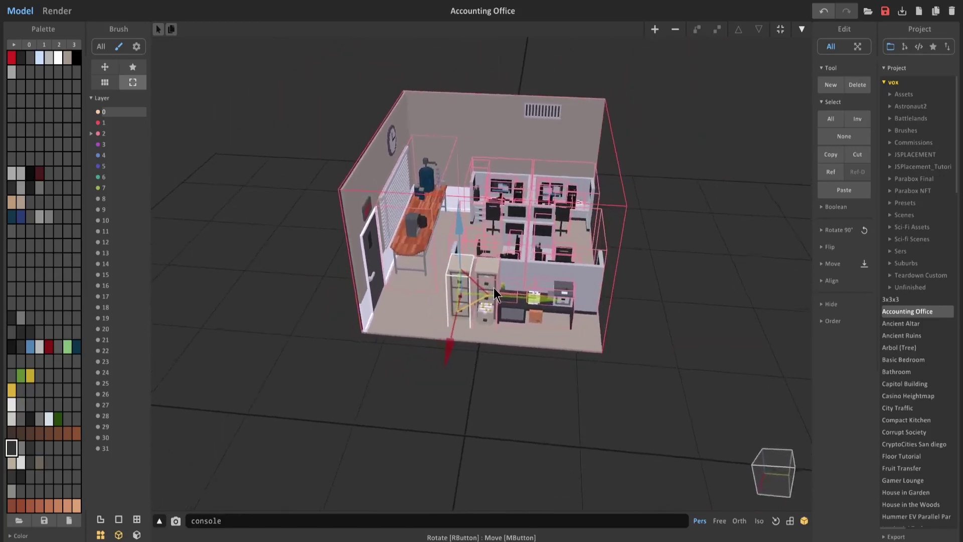
scroll(502, 299, up, 4)
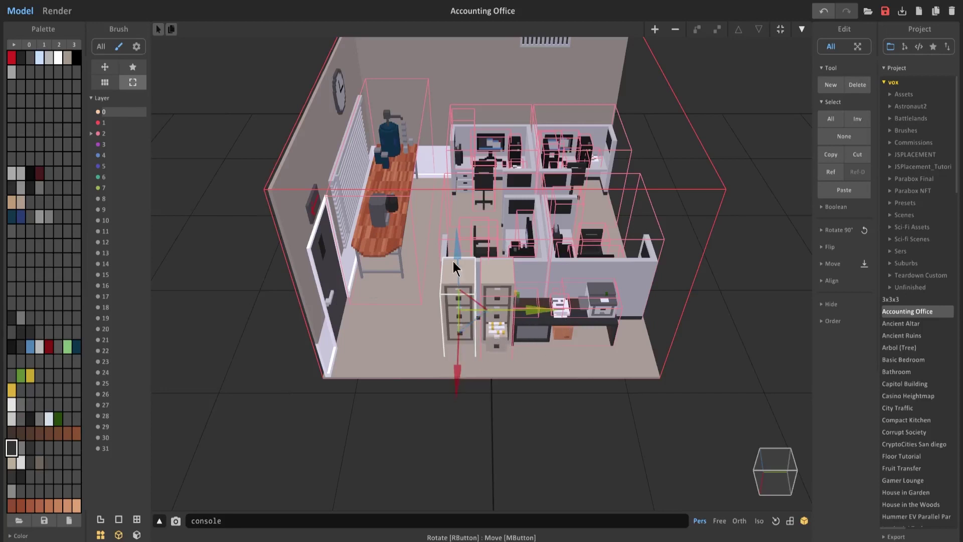
right_drag(497, 347, 432, 276)
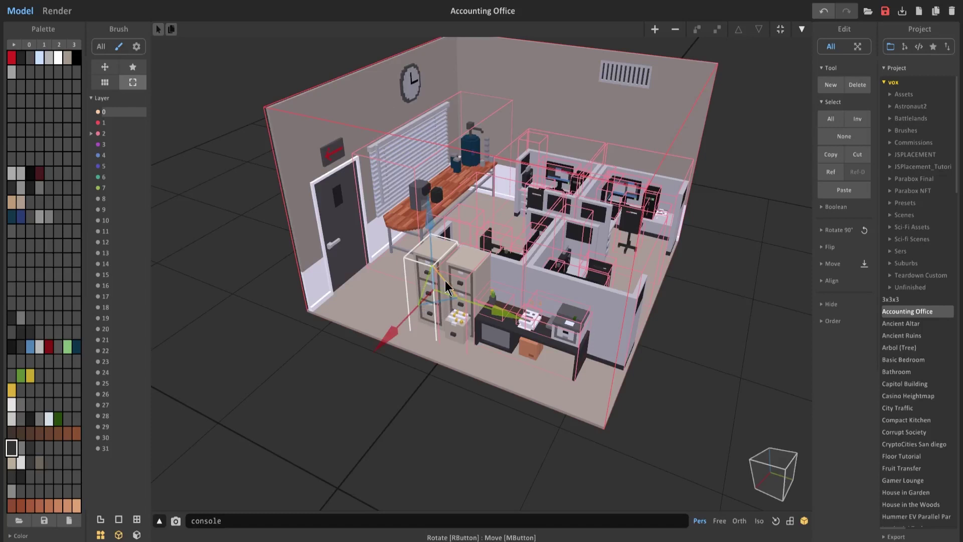
- Duplicate the filing cabinet and place the copy near the door along the office's front edge
drag(445, 307, 369, 324)
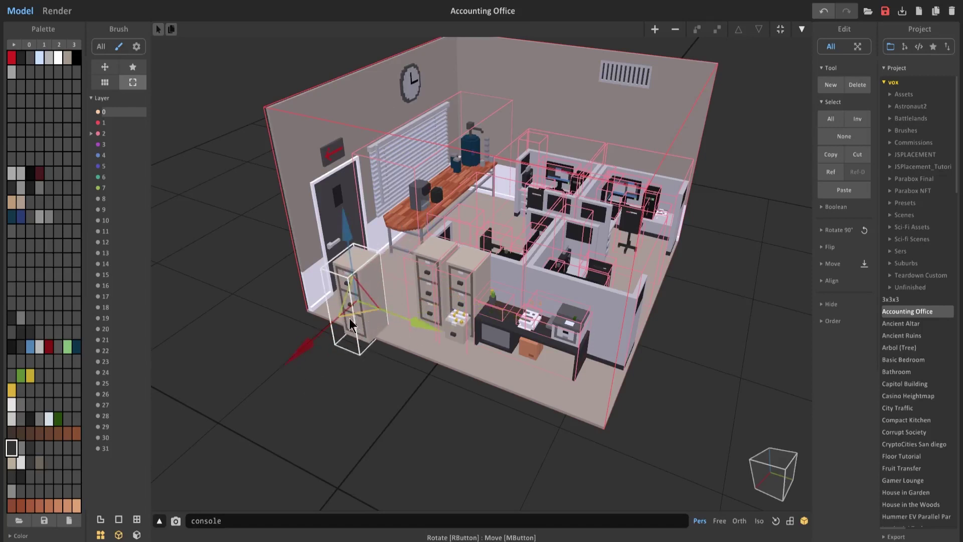
drag(363, 319, 224, 430)
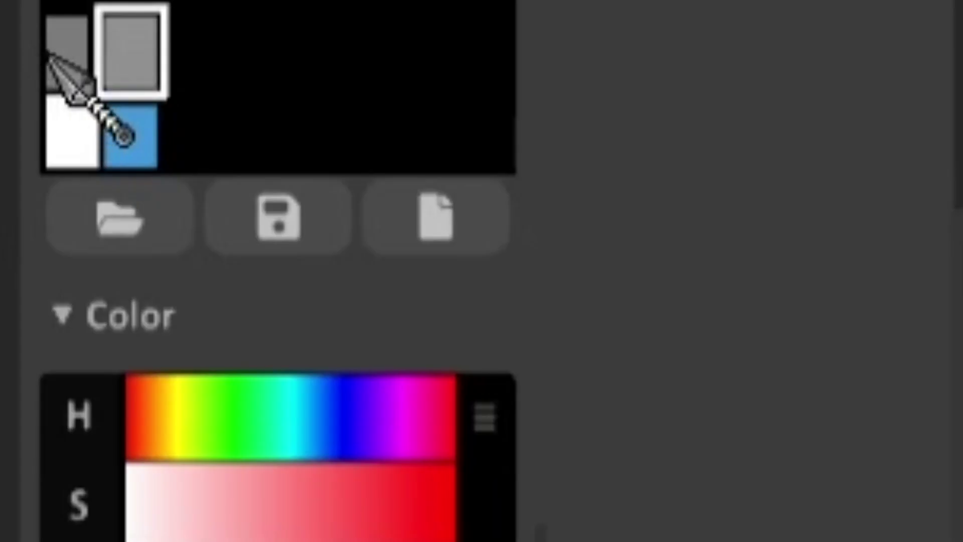
- Multi-select neighbouring palette colours, first the two greys and then adjacent shades in the brown rows
click(50, 53)
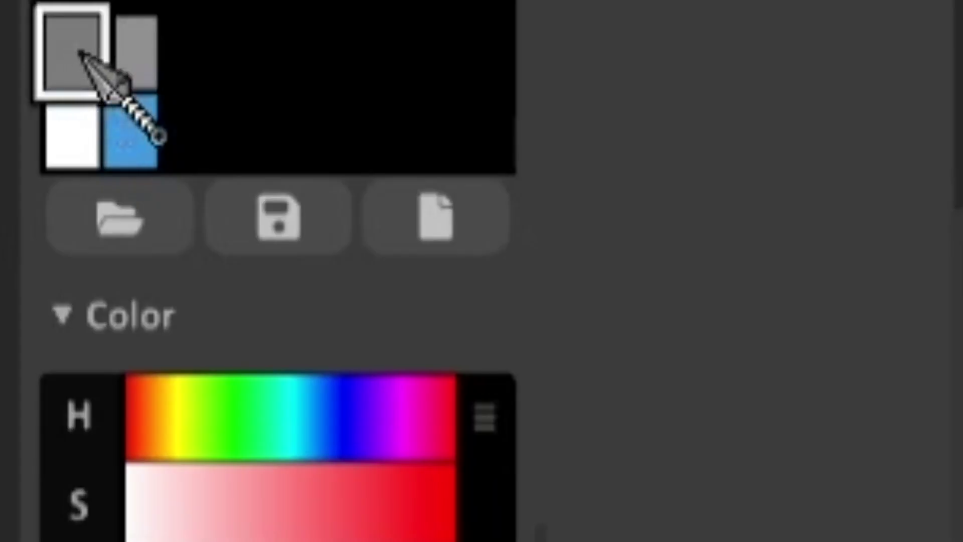
ctrl+click(125, 50)
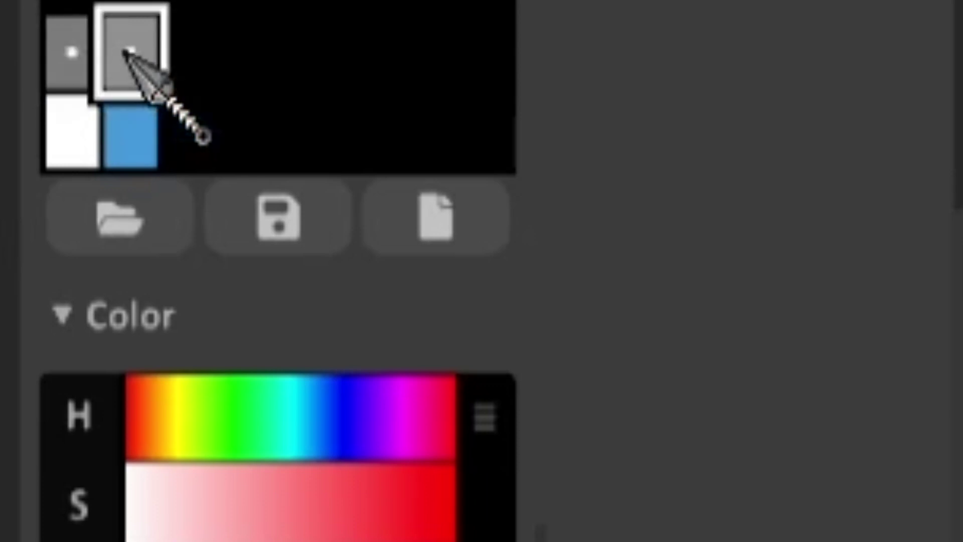
right_click(125, 50)
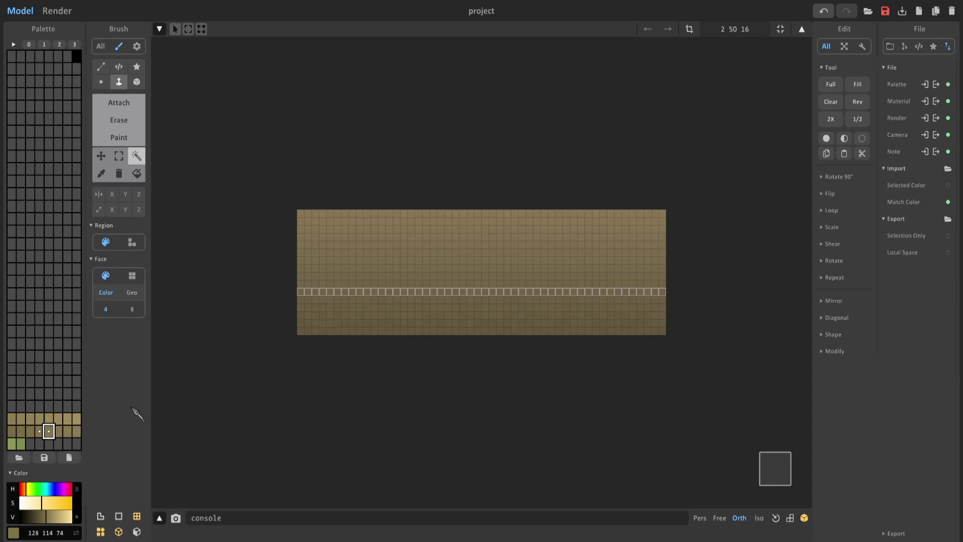
right_click(56, 431)
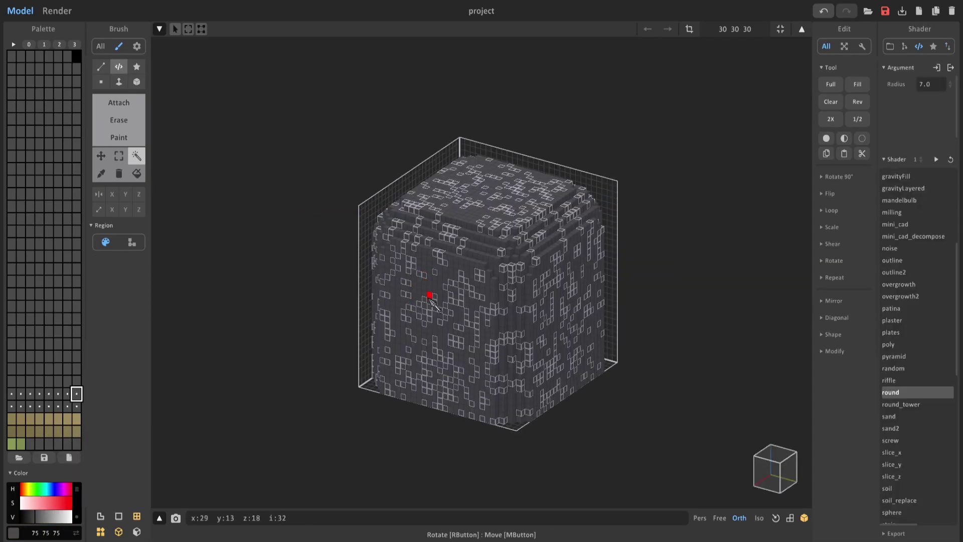
- Cover the rounded block with a random mix of the two green palette colours, clear the selection and switch to rendering
click(468, 269)
click(445, 267)
key(Delete)
key(ctrl+a)
drag(11, 444, 21, 443)
key(g)
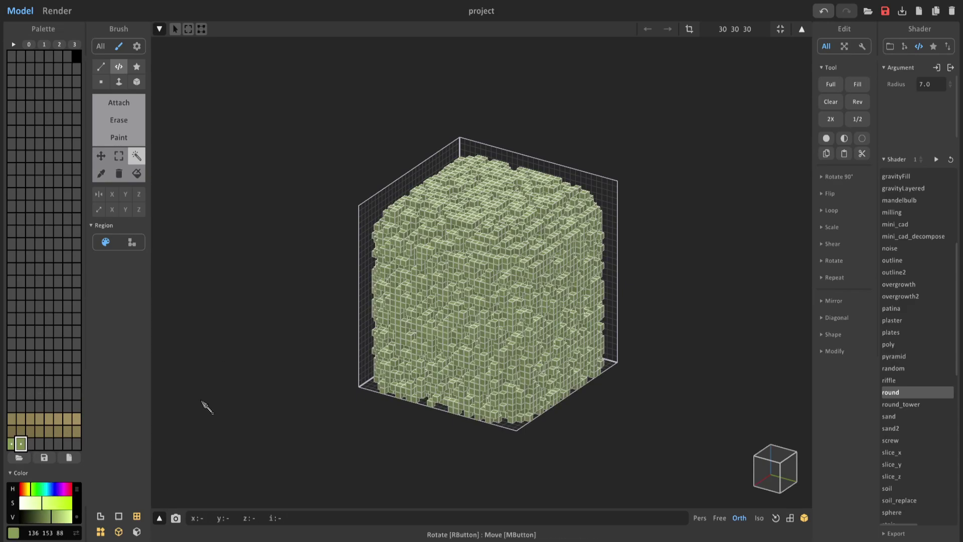
key(ctrl+d)
click(56, 10)
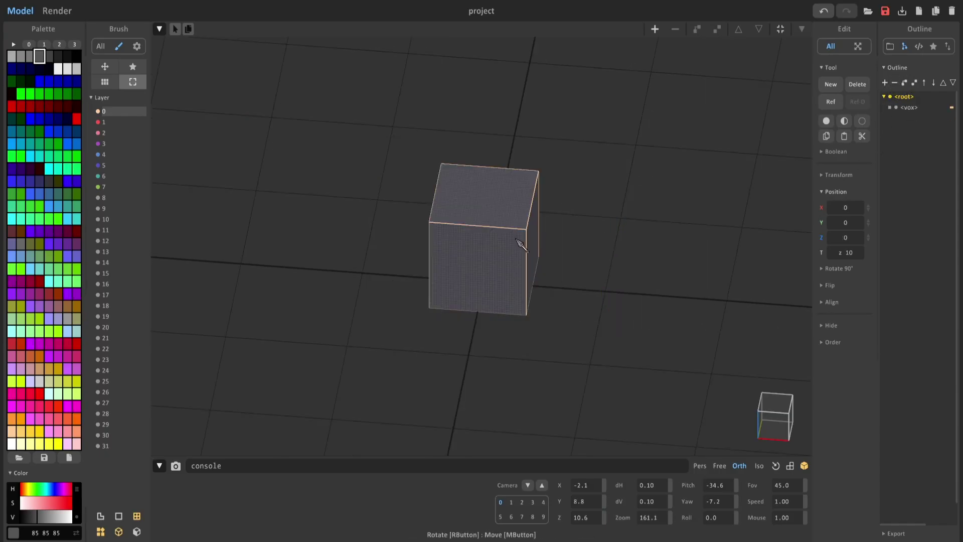
- Group the three cubes, and ungroup grouped cubes into separate objects
click(521, 246)
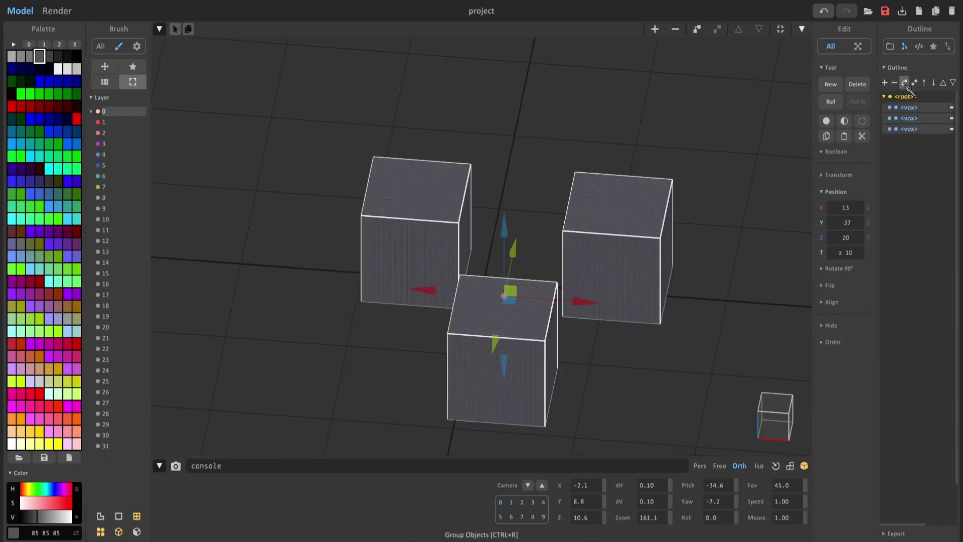
click(904, 82)
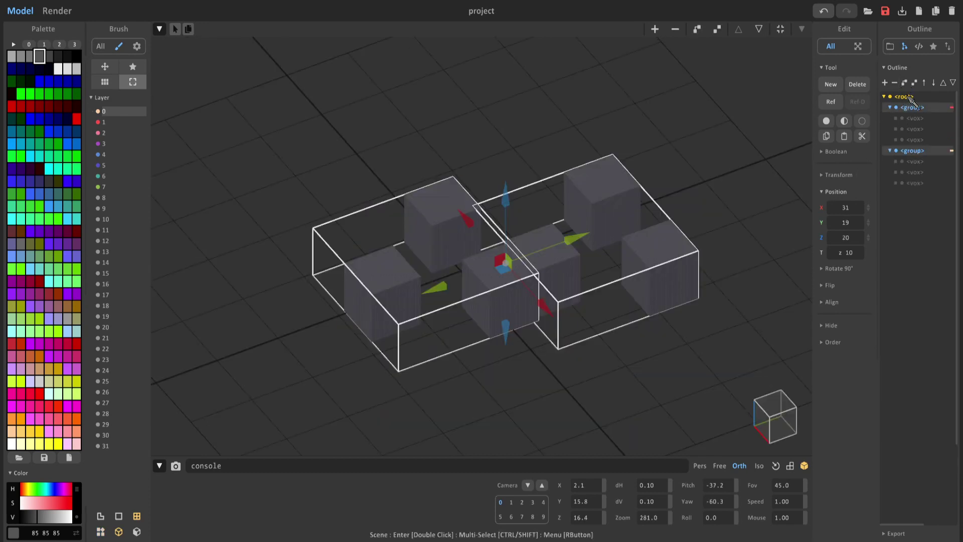
click(914, 82)
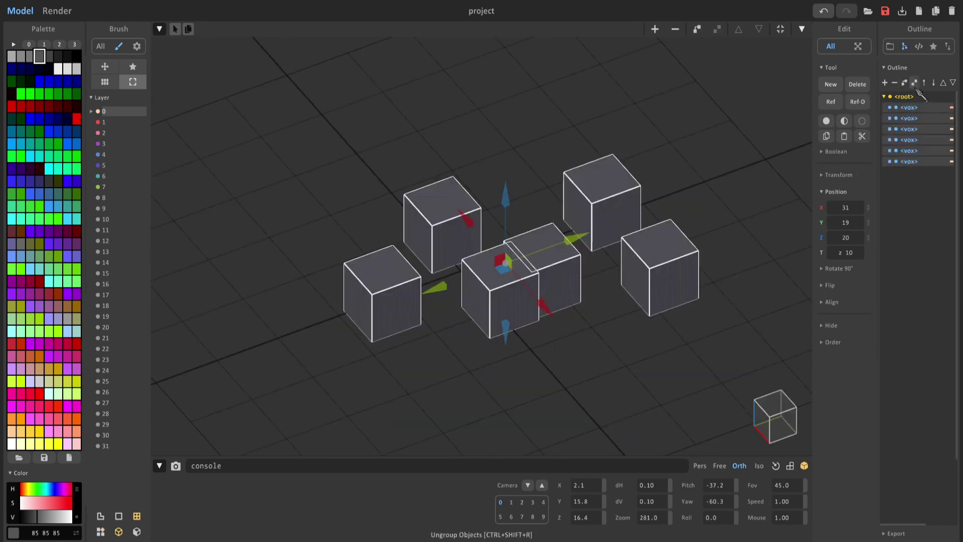